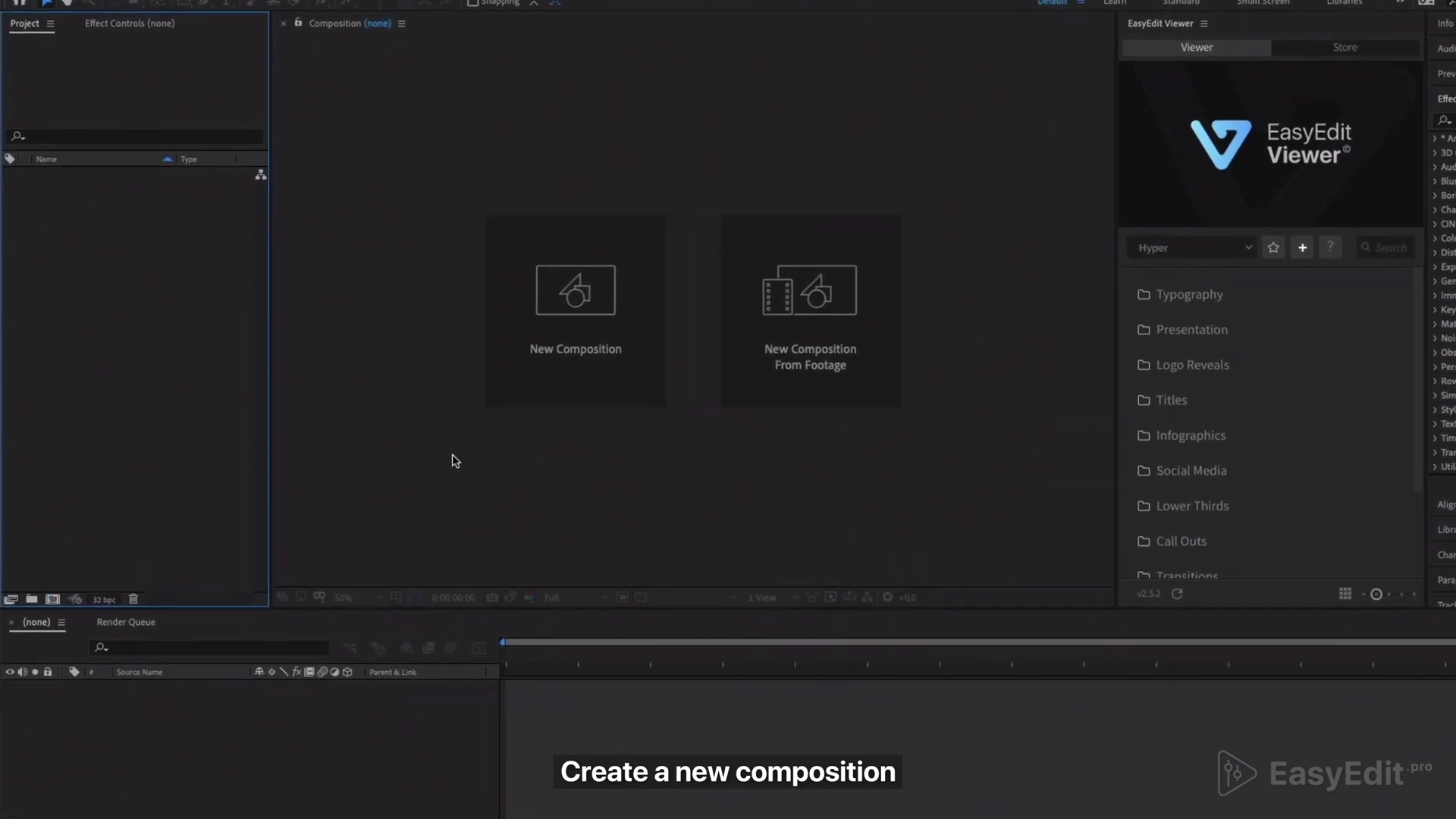
Start a new composition, bringing up Comp 1's settings at 640×640 px and 23,976 fps.
{"action": "left_click", "coordinate": [60, 625]}
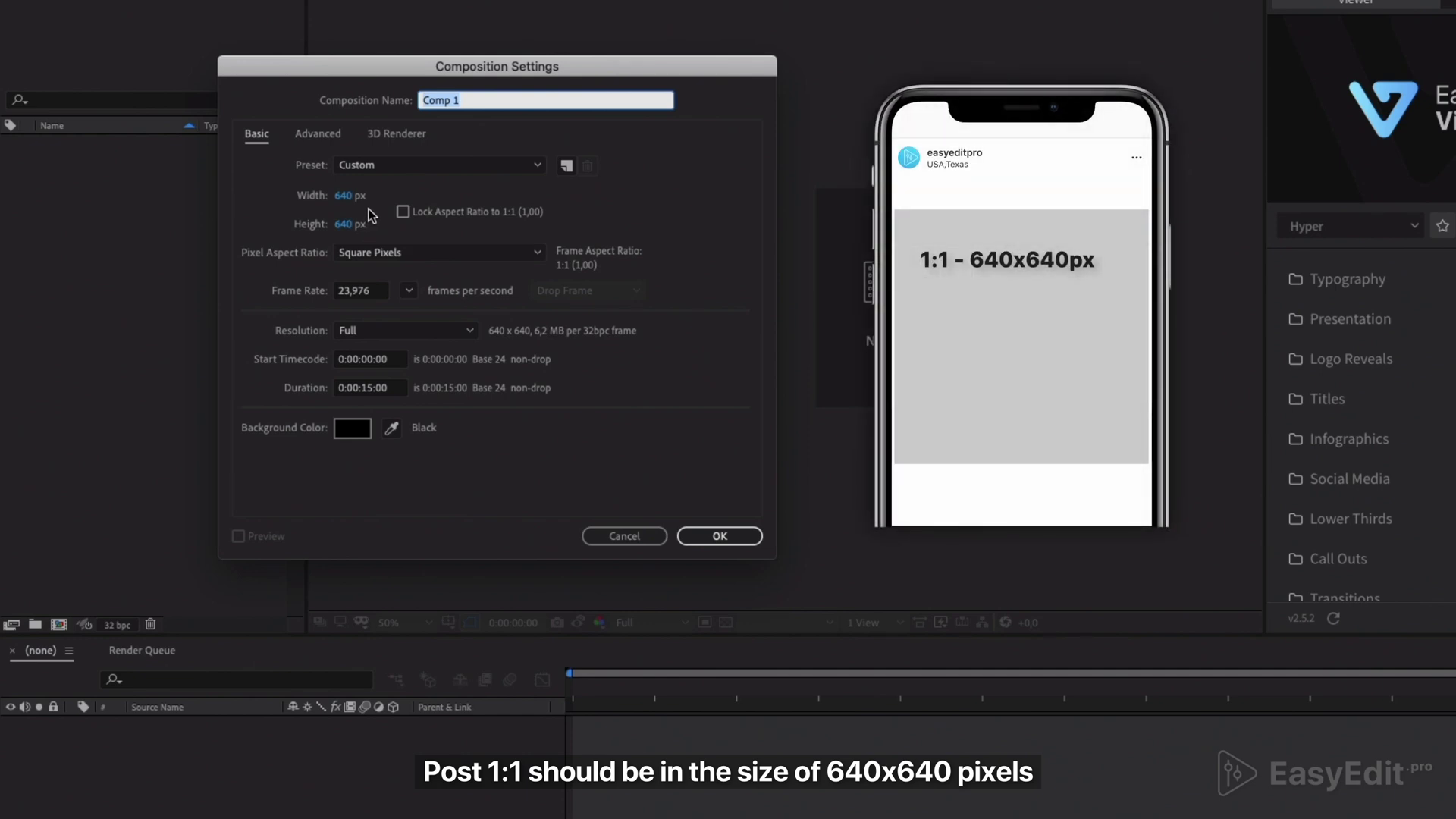
Change Comp 1's frame rate from 23,976 to 25 fps.
{"action": "left_click", "coordinate": [409, 291]}
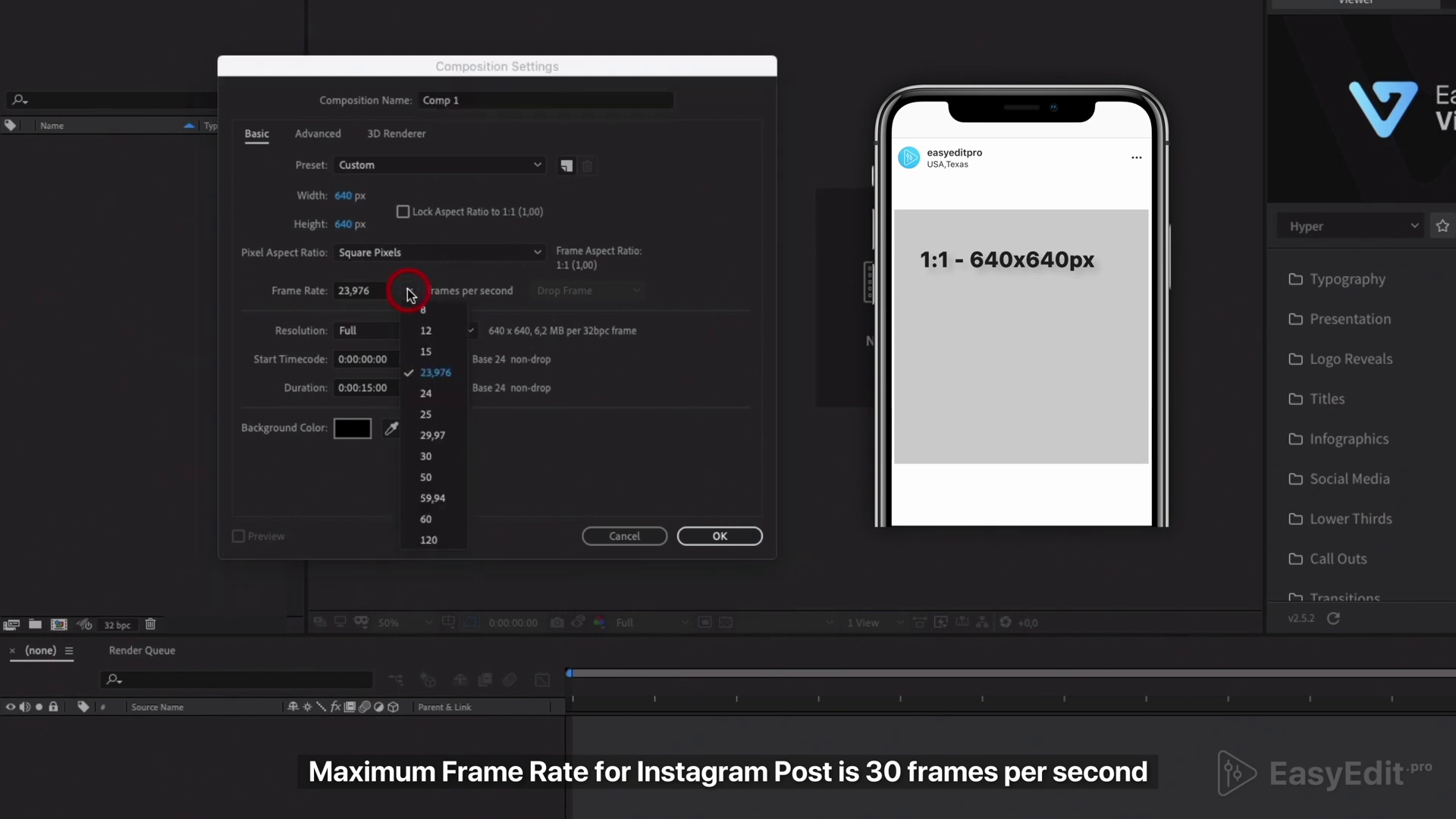
{"action": "left_click", "coordinate": [426, 414]}
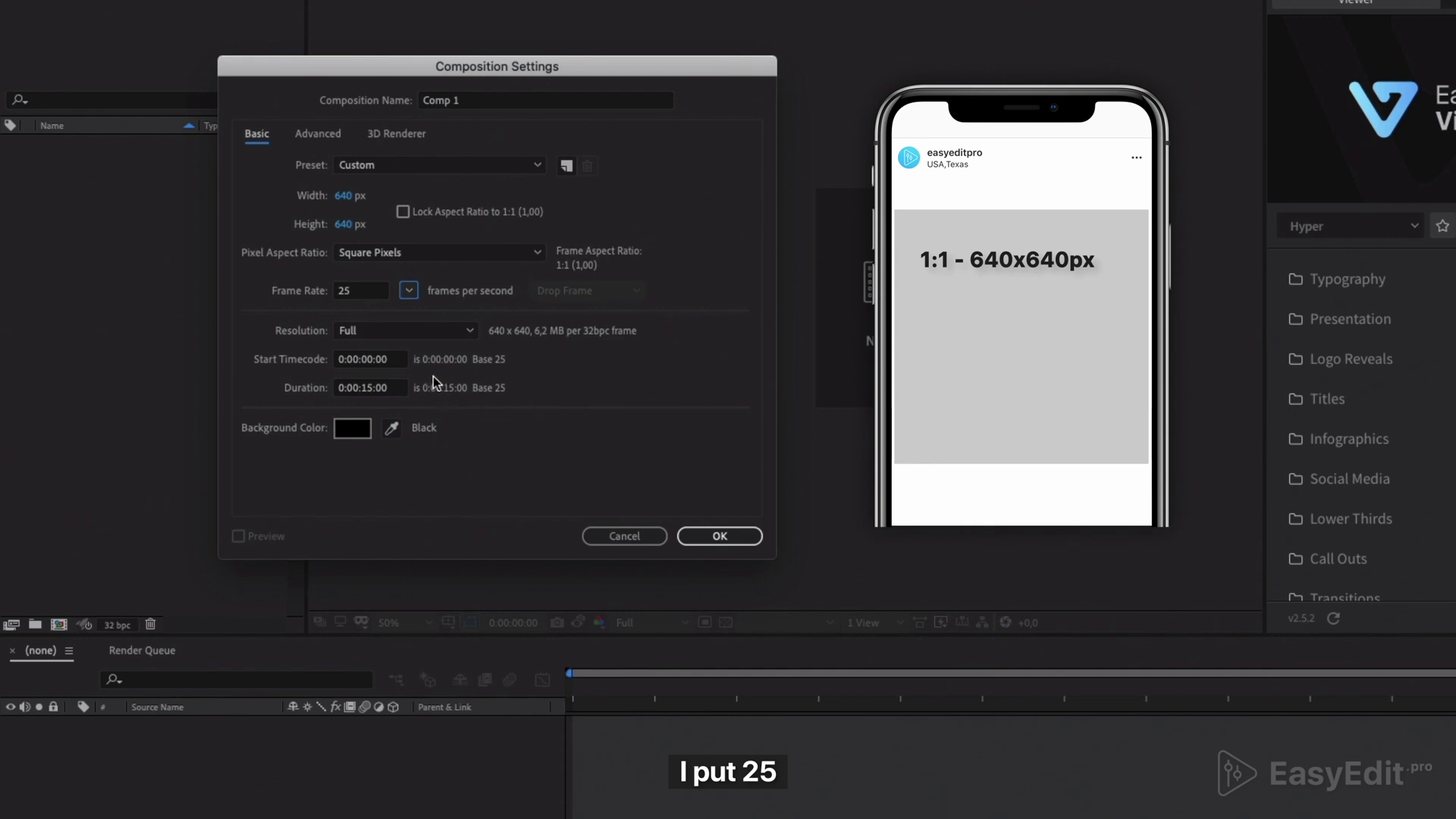
Try a 360 px height for 16:9, then set the height to 800 px for 640×800.
{"action": "left_click", "coordinate": [349, 225]}
{"action": "type", "text": "360"}
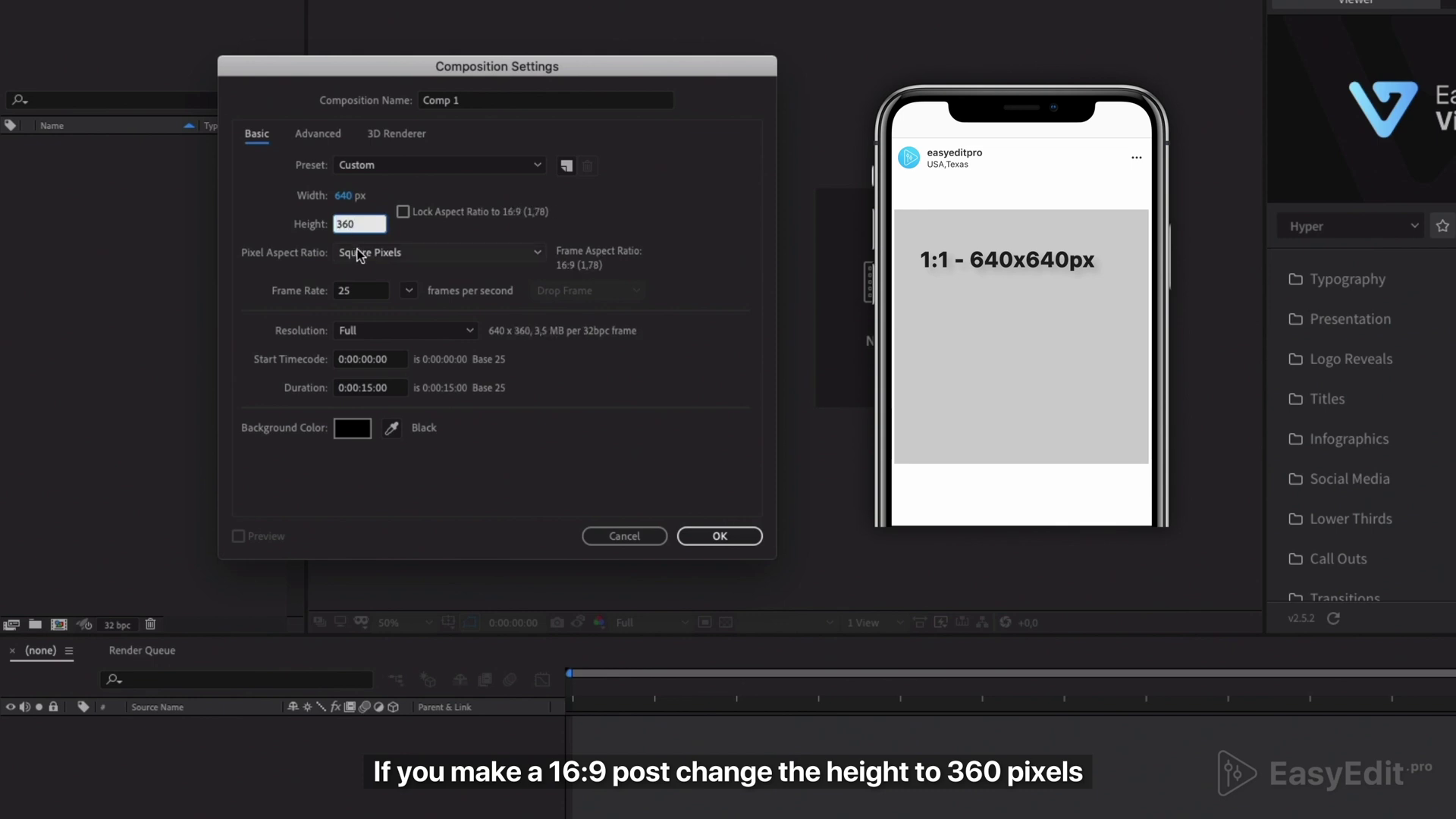
{"action": "left_click", "coordinate": [418, 232]}
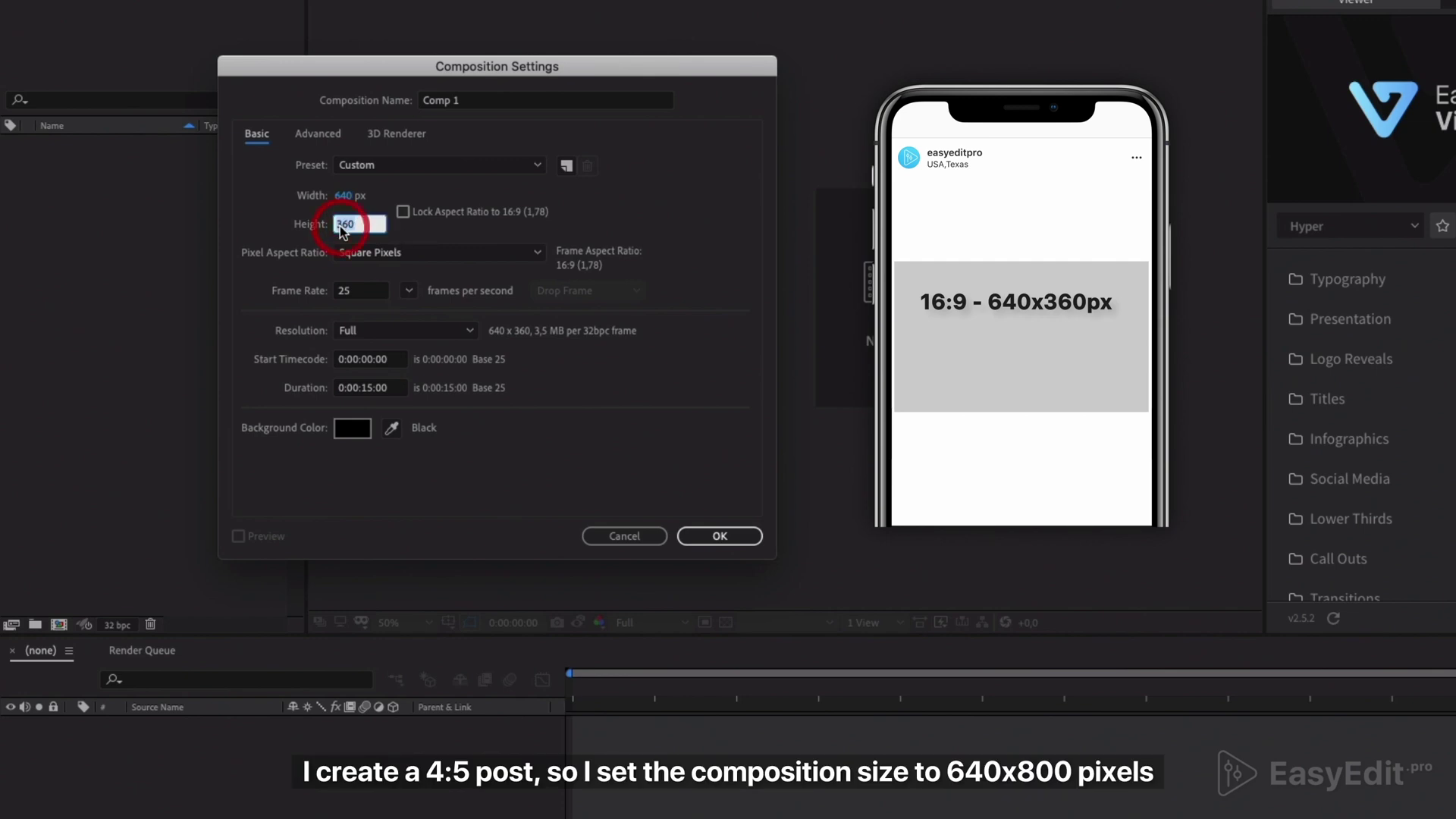
{"action": "type", "text": "800"}
{"action": "left_click", "coordinate": [402, 233]}
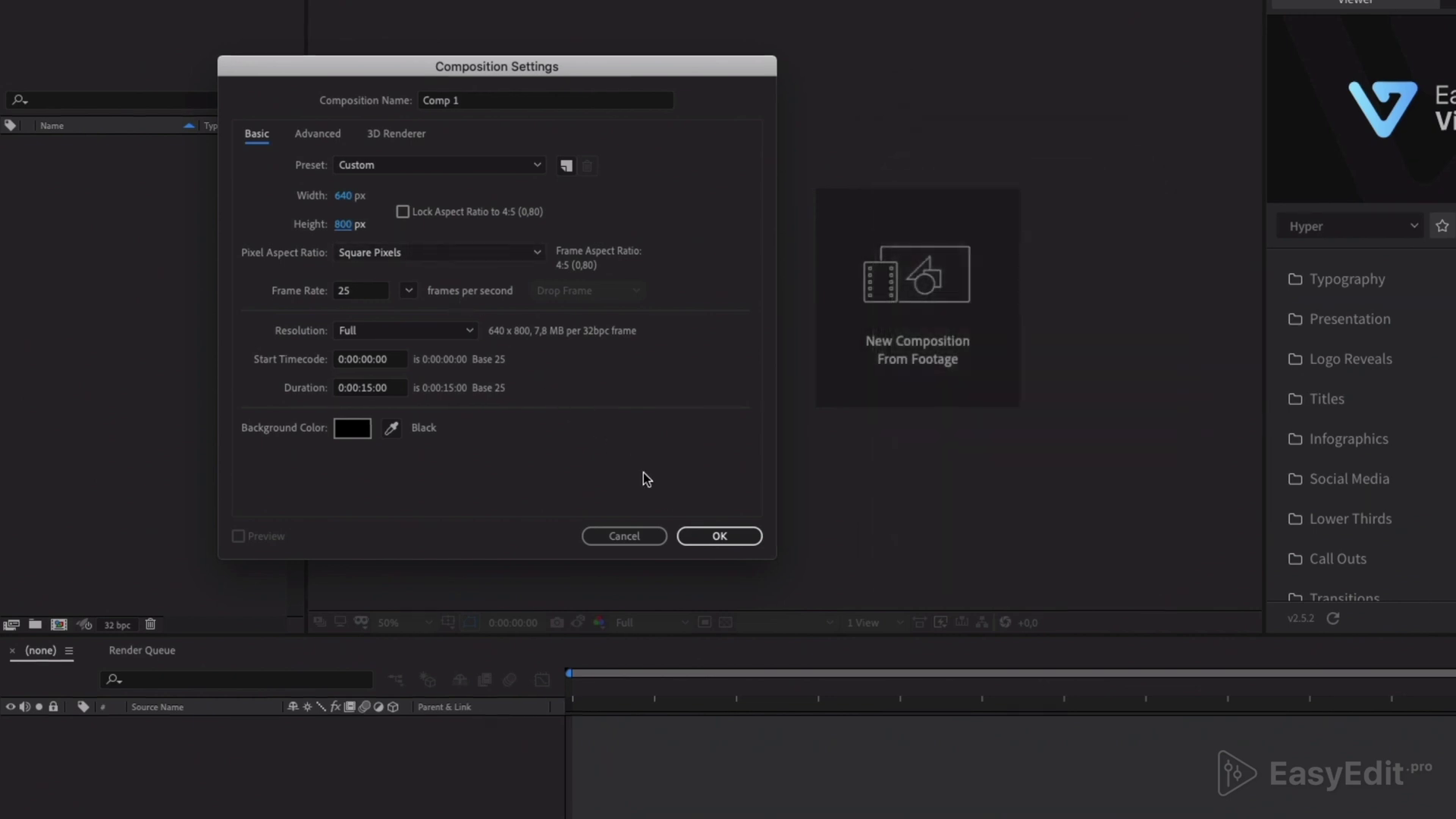
Create Comp 1 and import the OMAN slide from the Typography > Slides templates.
{"action": "left_click", "coordinate": [663, 529]}
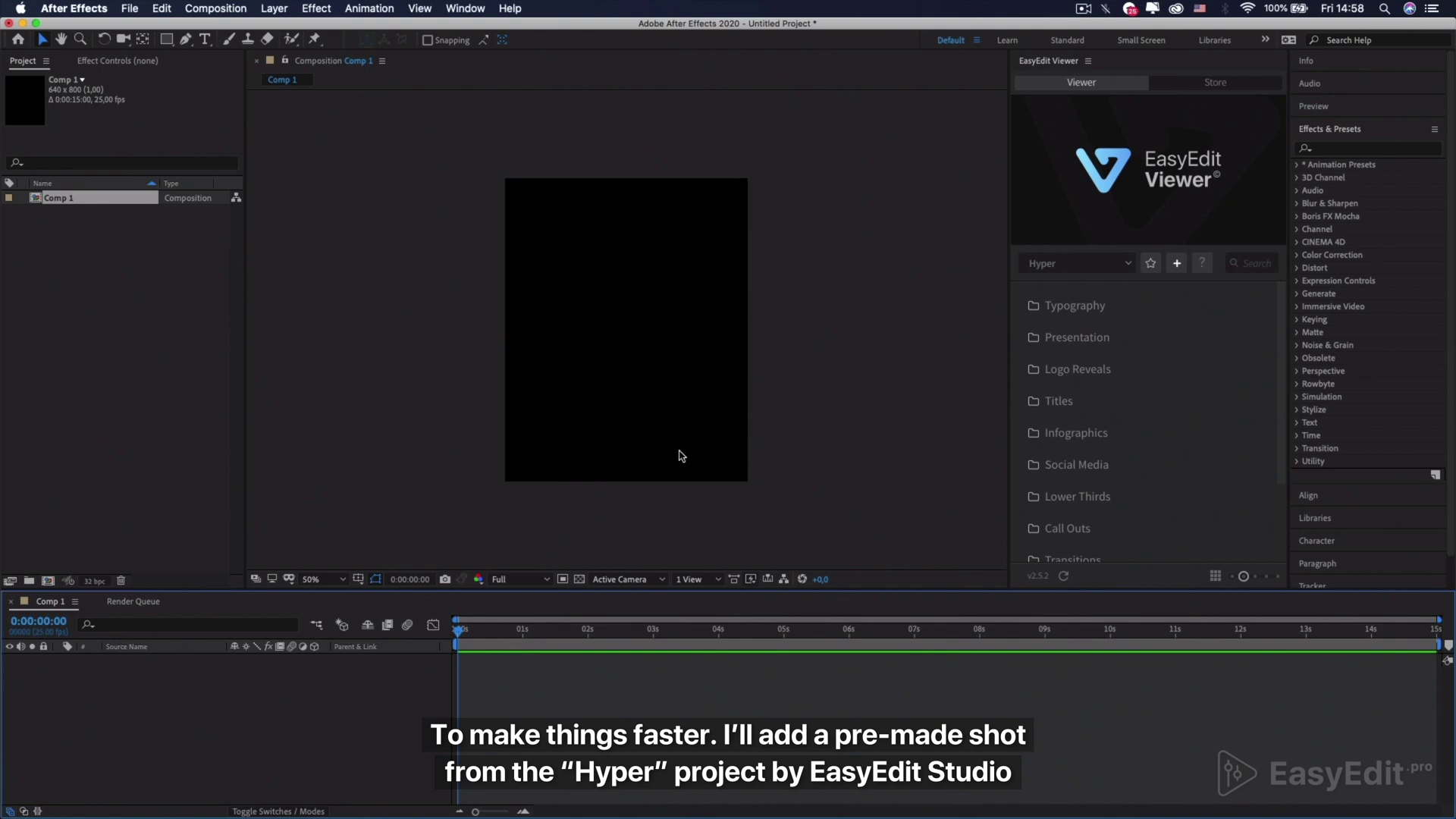
{"action": "left_click", "coordinate": [1063, 308]}
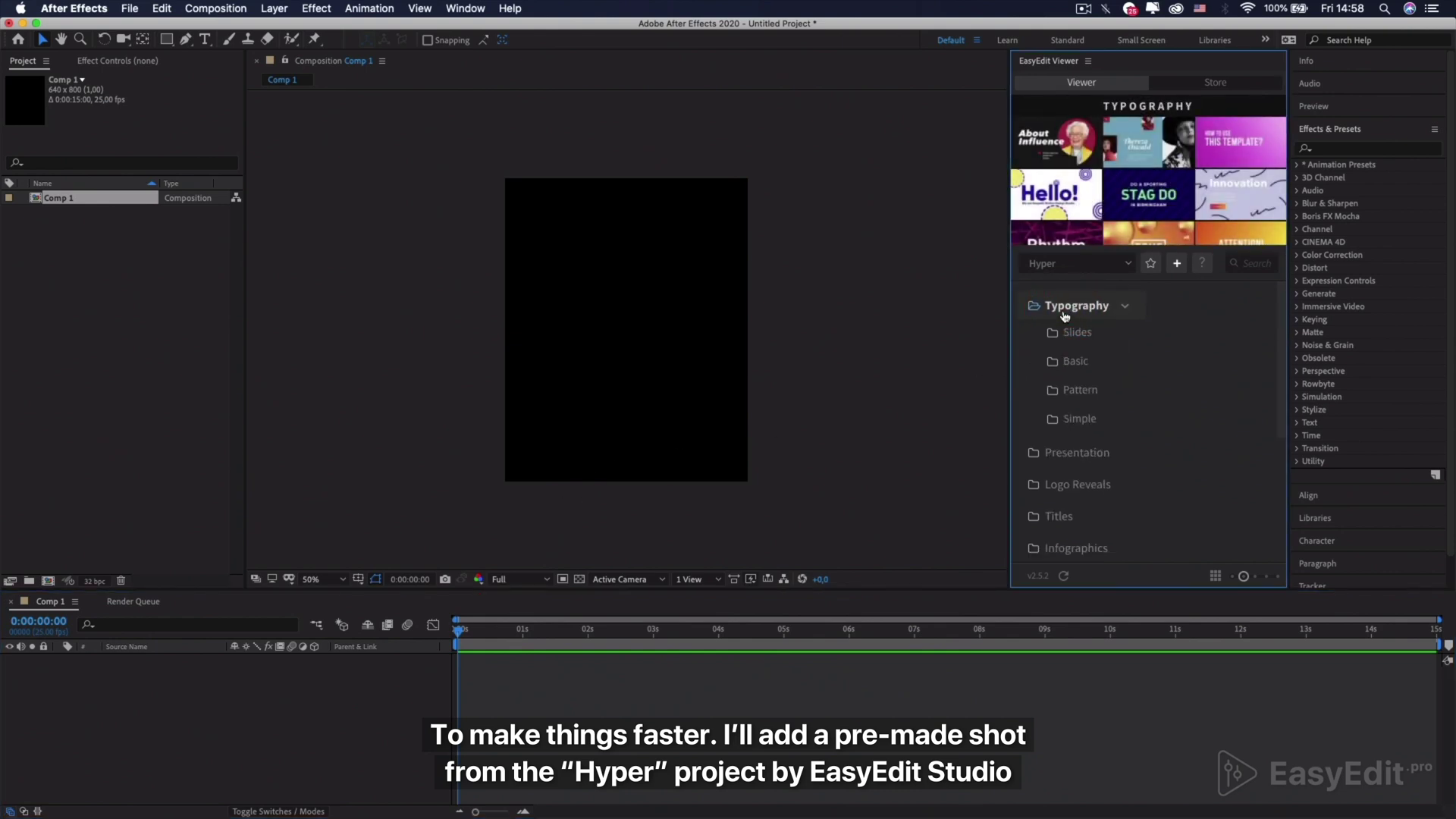
{"action": "left_click", "coordinate": [1074, 334]}
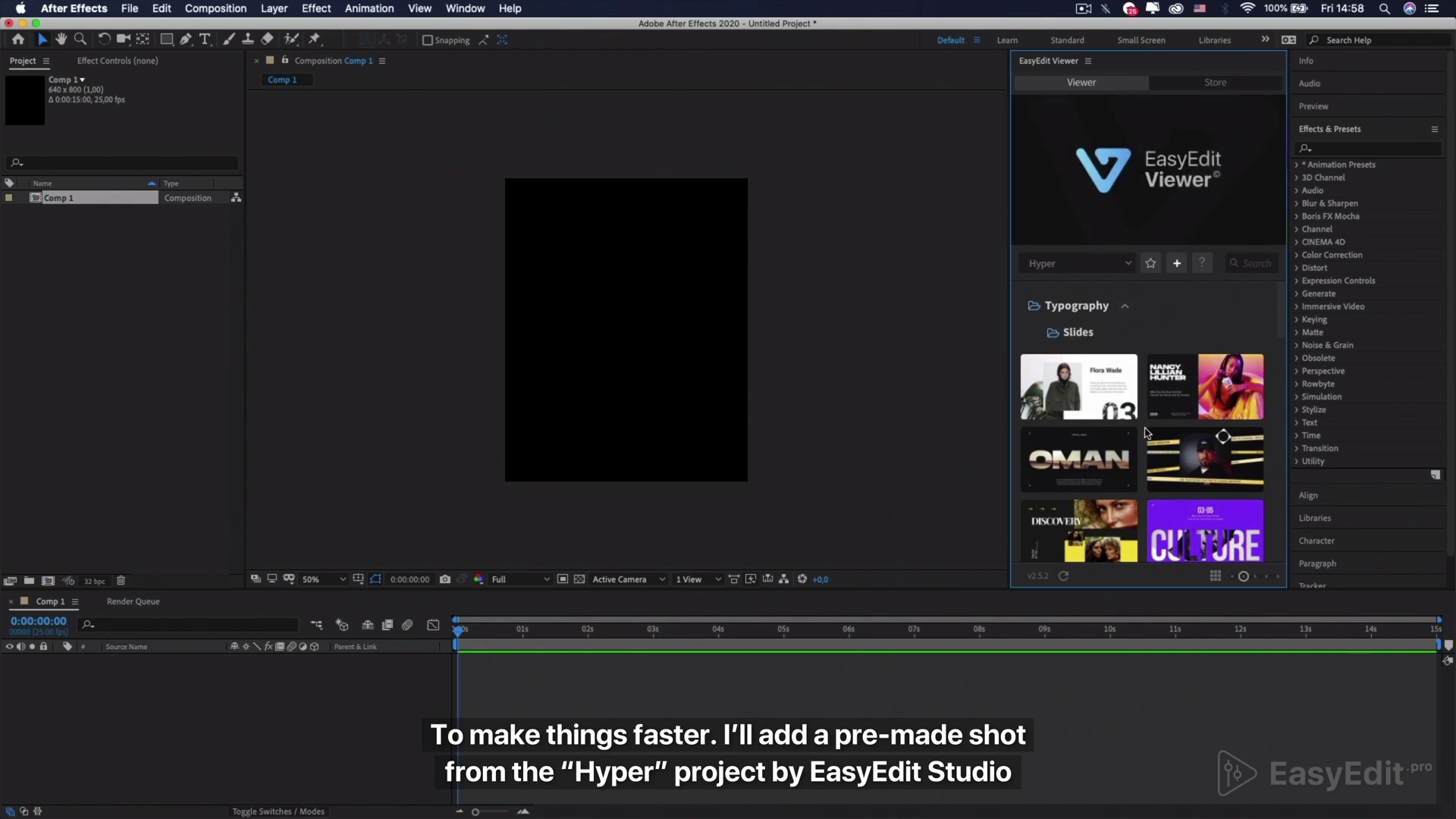
{"action": "scroll", "coordinate": [1146, 433], "scroll_direction": "down", "scroll_amount": 2}
{"action": "scroll", "coordinate": [1146, 433], "scroll_direction": "down", "scroll_amount": 1}
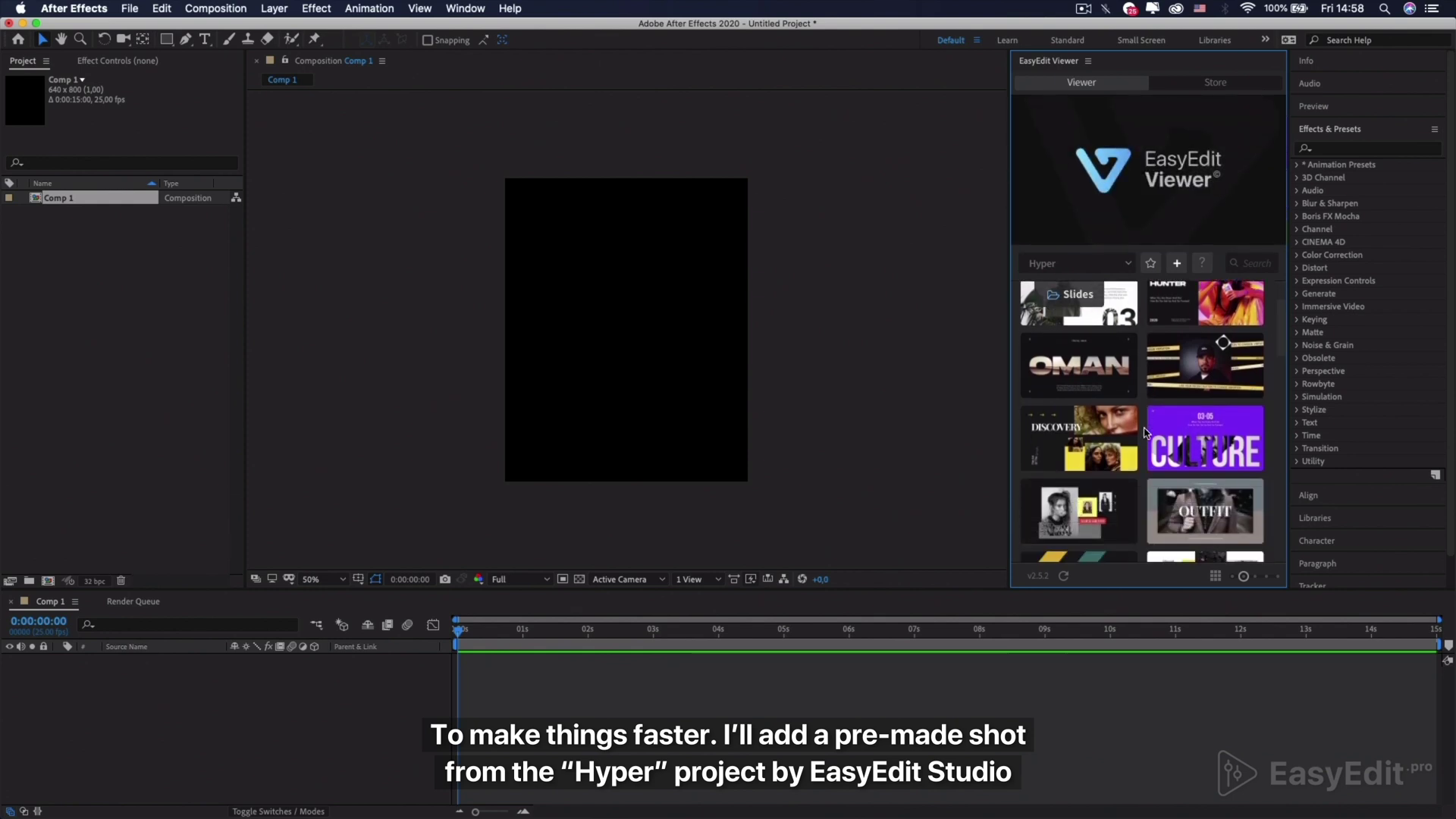
{"action": "mouse_move", "coordinate": [1111, 381]}
{"action": "left_click", "coordinate": [1111, 371]}
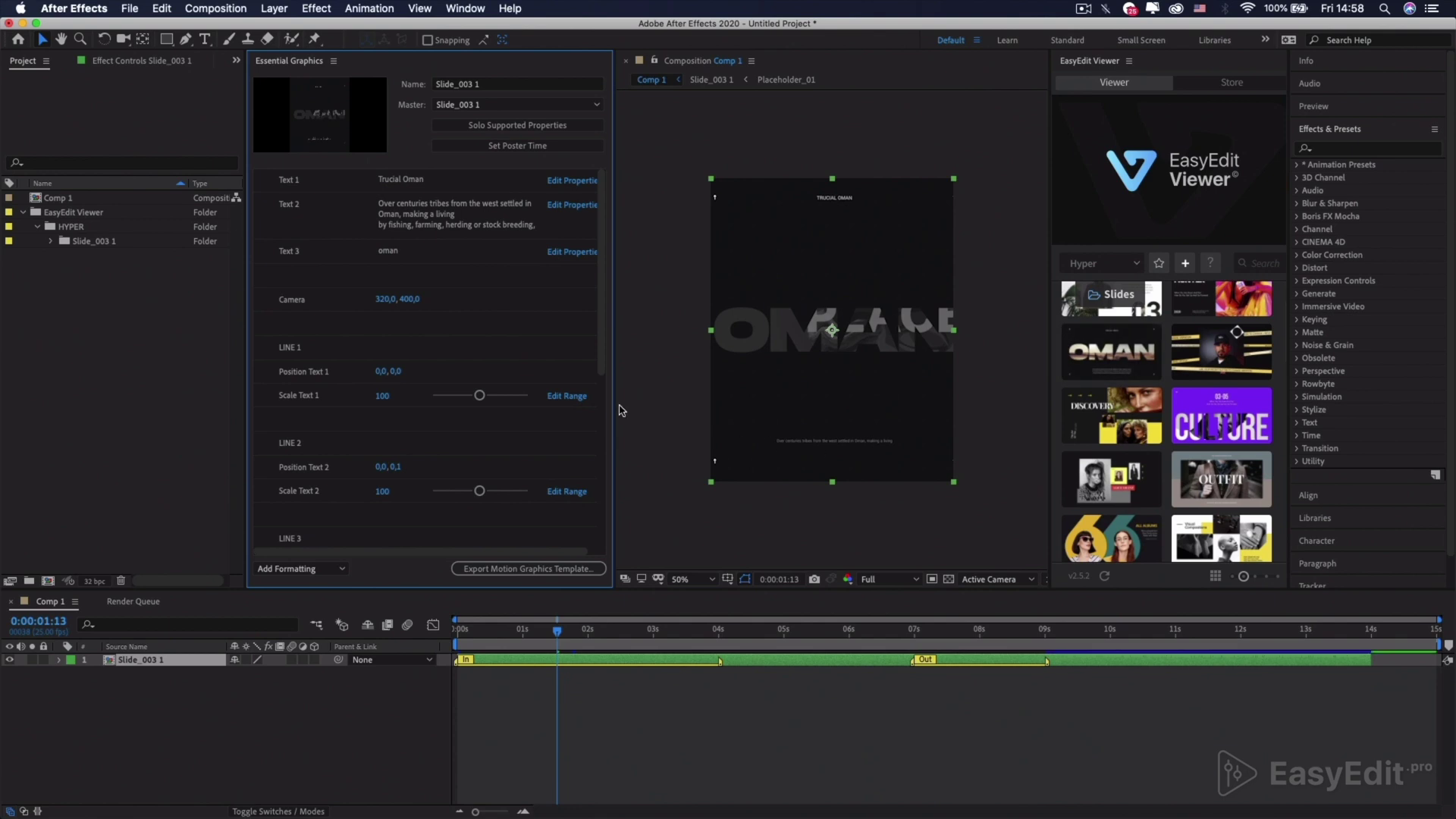
Widen the Composition viewer and preview the OMAN slide from the first frame.
{"action": "left_click_drag", "start_coordinate": [615, 404], "coordinate": [547, 403]}
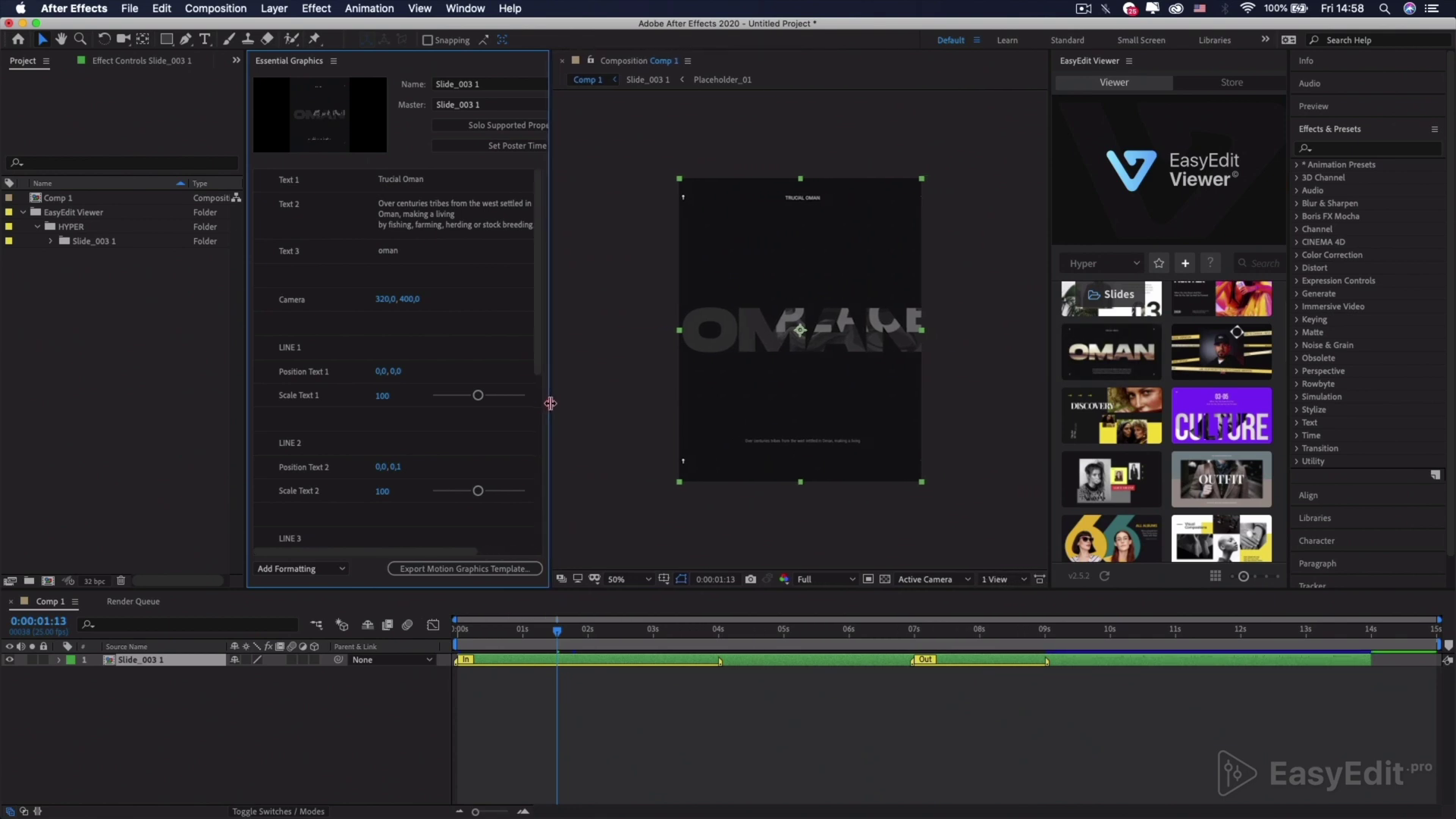
{"action": "left_click_drag", "start_coordinate": [570, 636], "coordinate": [444, 637]}
{"action": "key", "text": "space"}
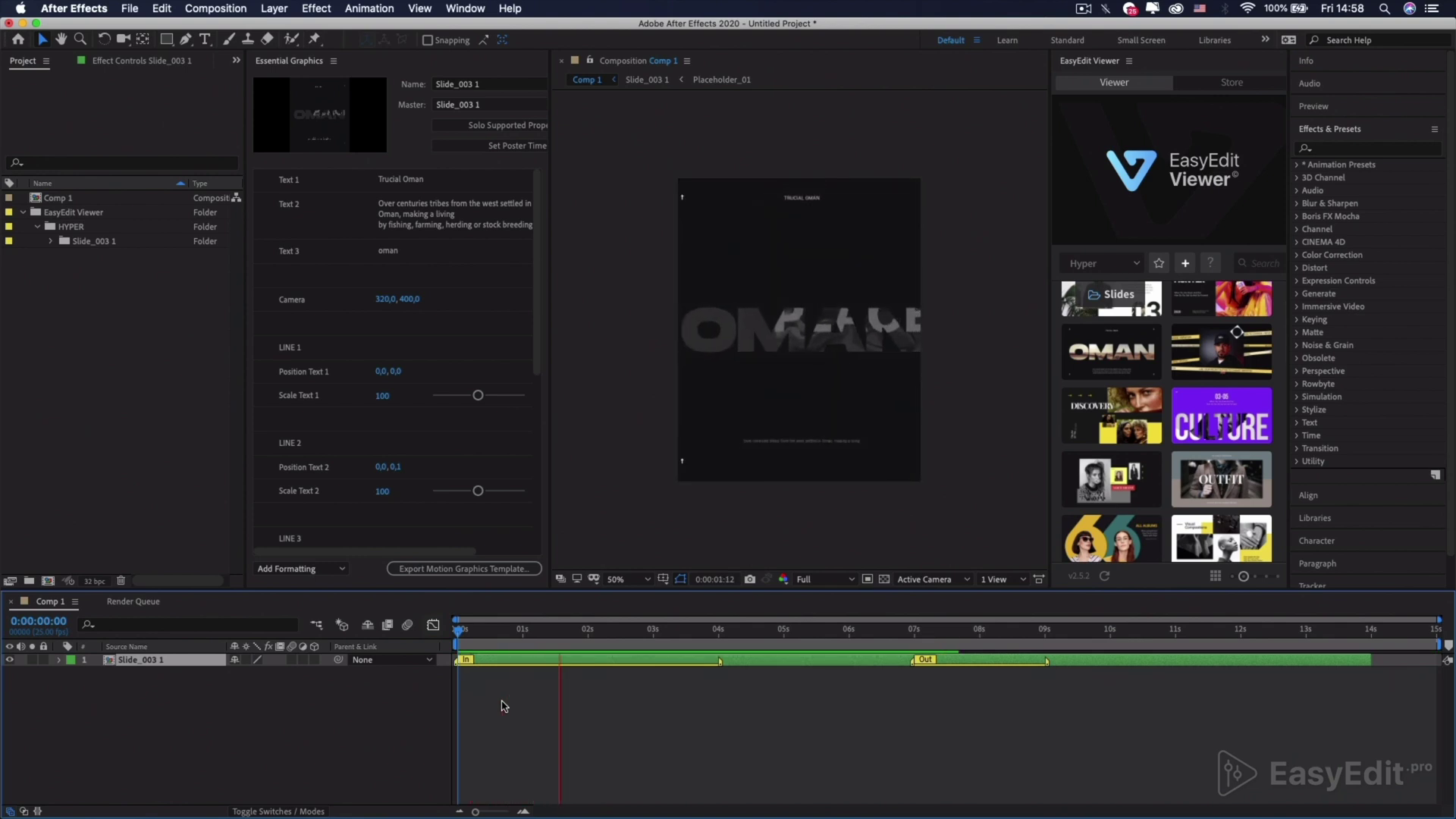
{"action": "key", "text": "space"}
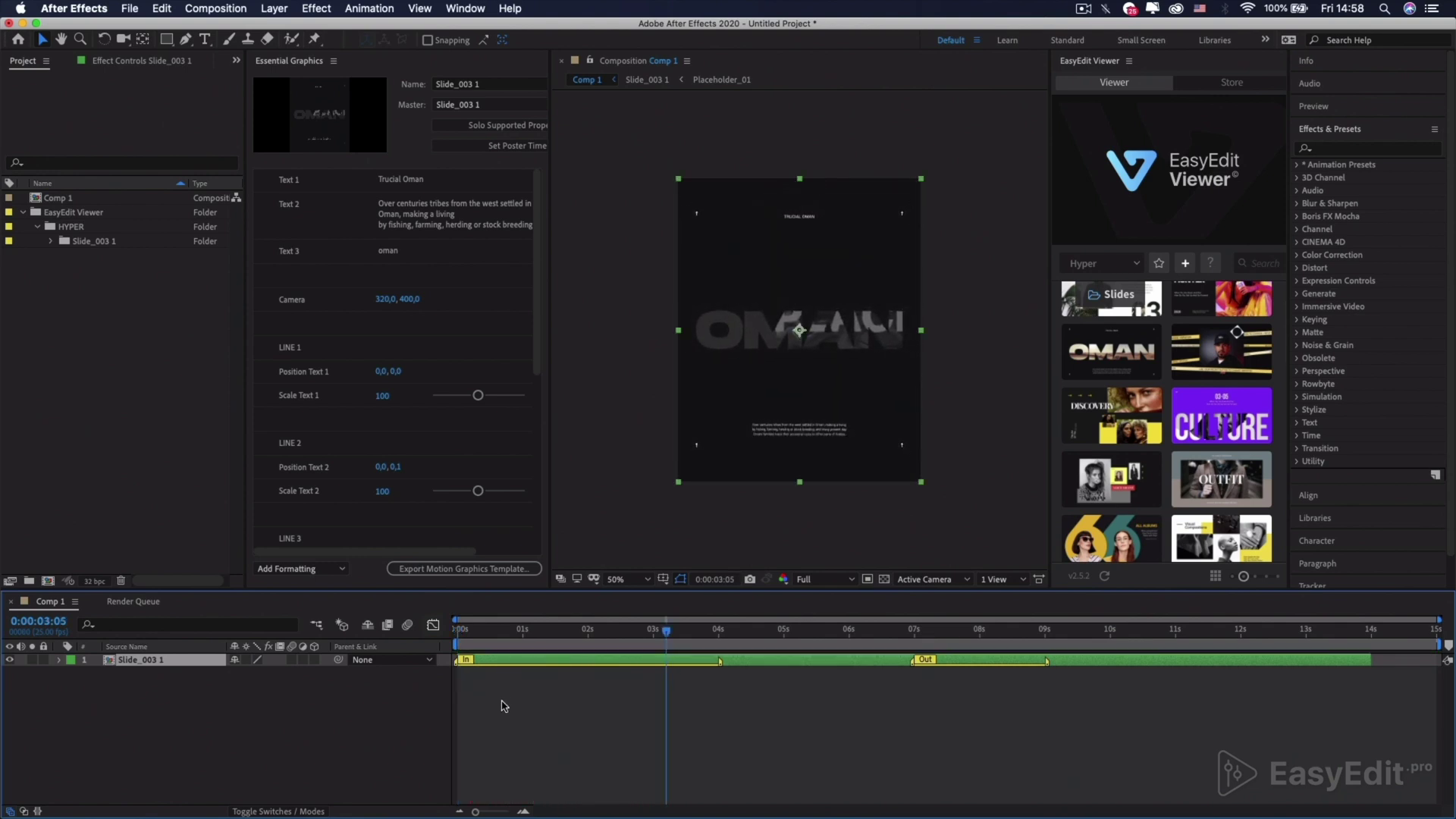
Set Scale Text 1 to 200 and Scale Text 2 to 165, then preview from the start.
{"action": "left_click_drag", "start_coordinate": [478, 395], "coordinate": [525, 395]}
{"action": "left_click_drag", "start_coordinate": [478, 490], "coordinate": [504, 506]}
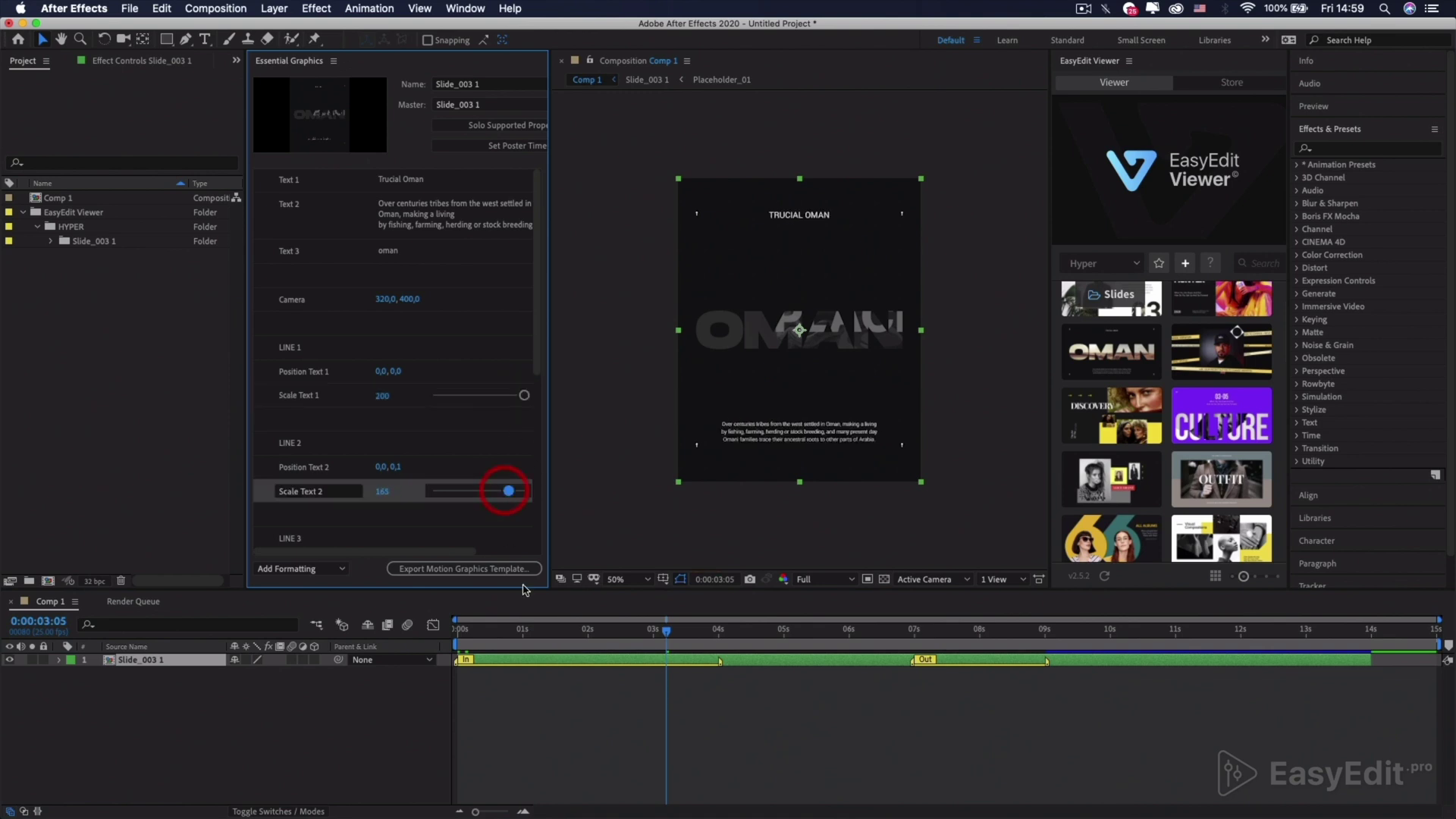
{"action": "left_click", "coordinate": [433, 654]}
{"action": "key", "text": "Home"}
{"action": "key", "text": "space"}
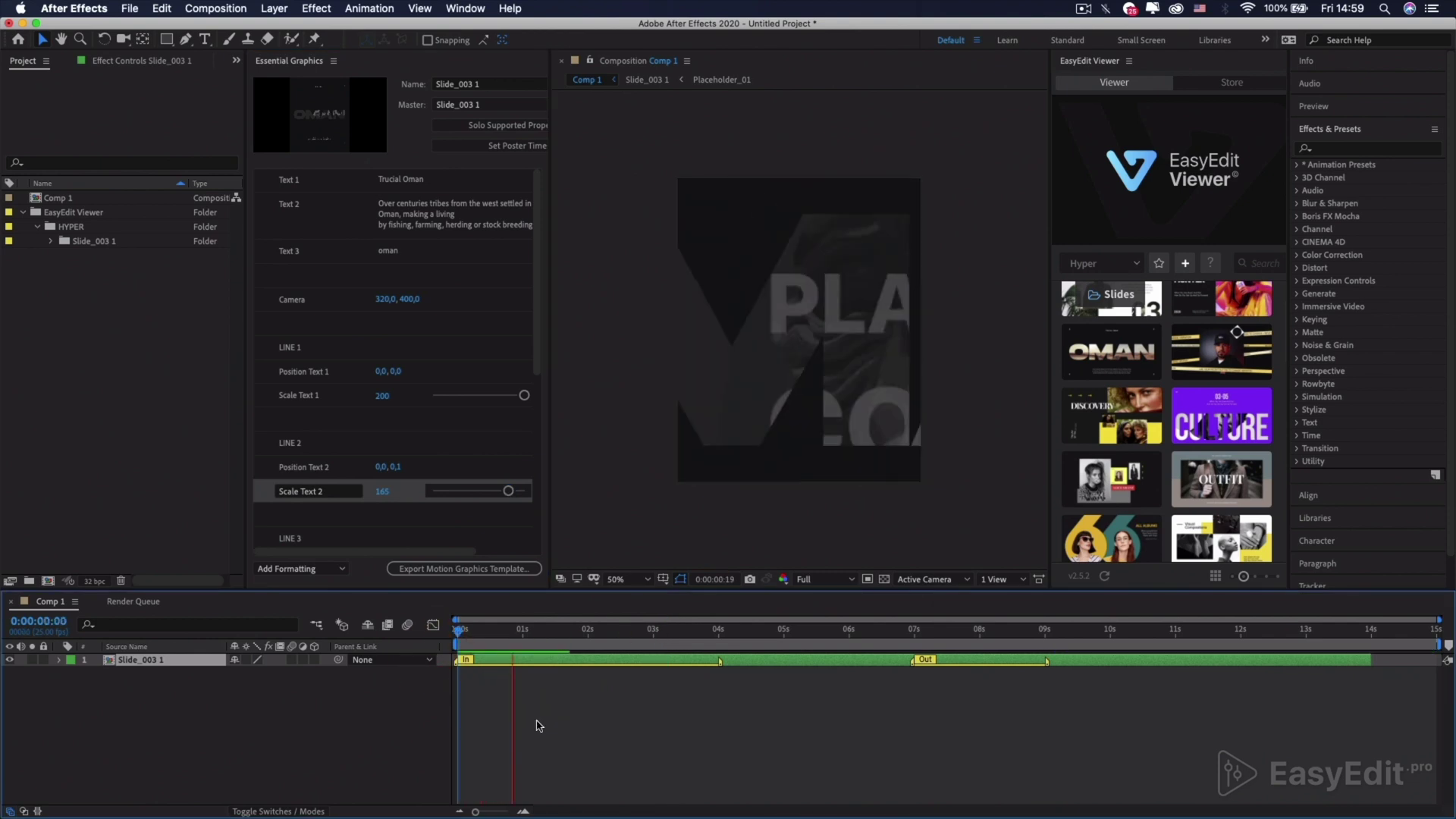
{"action": "key", "text": "space"}
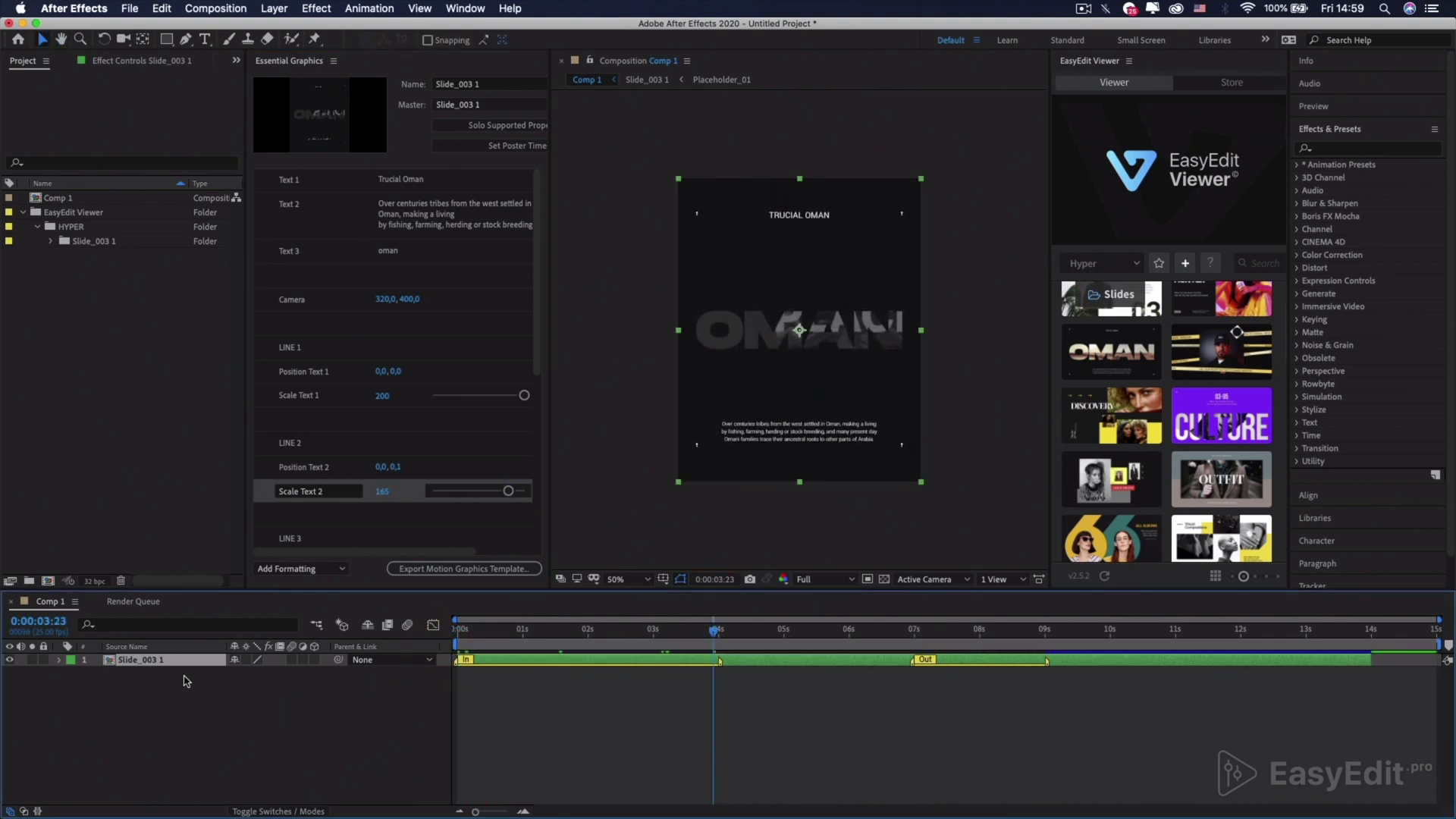
Import BG_01.jpg into the project.
{"action": "double_click", "coordinate": [108, 512]}
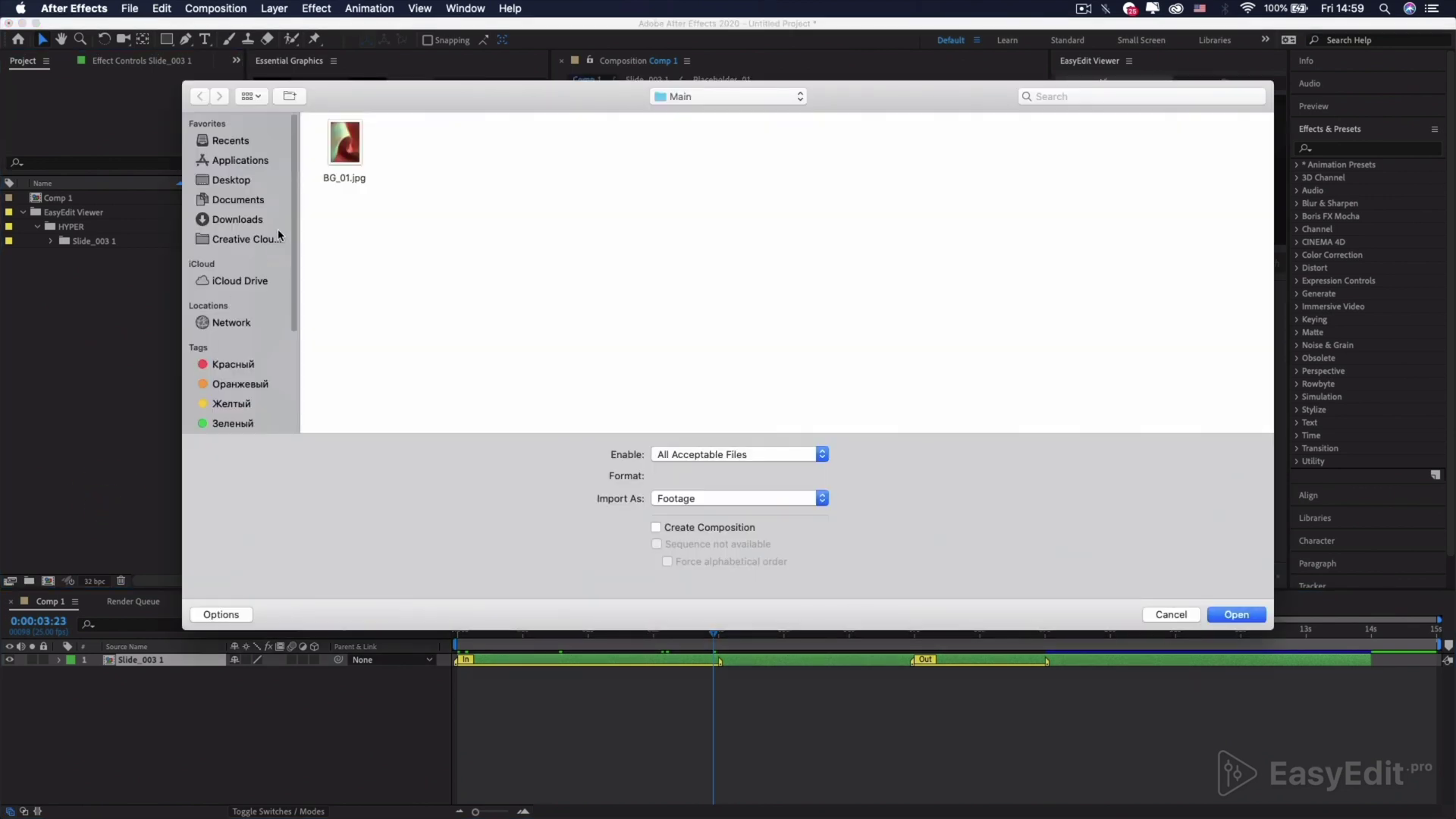
{"action": "left_click", "coordinate": [350, 149]}
{"action": "double_click", "coordinate": [350, 149]}
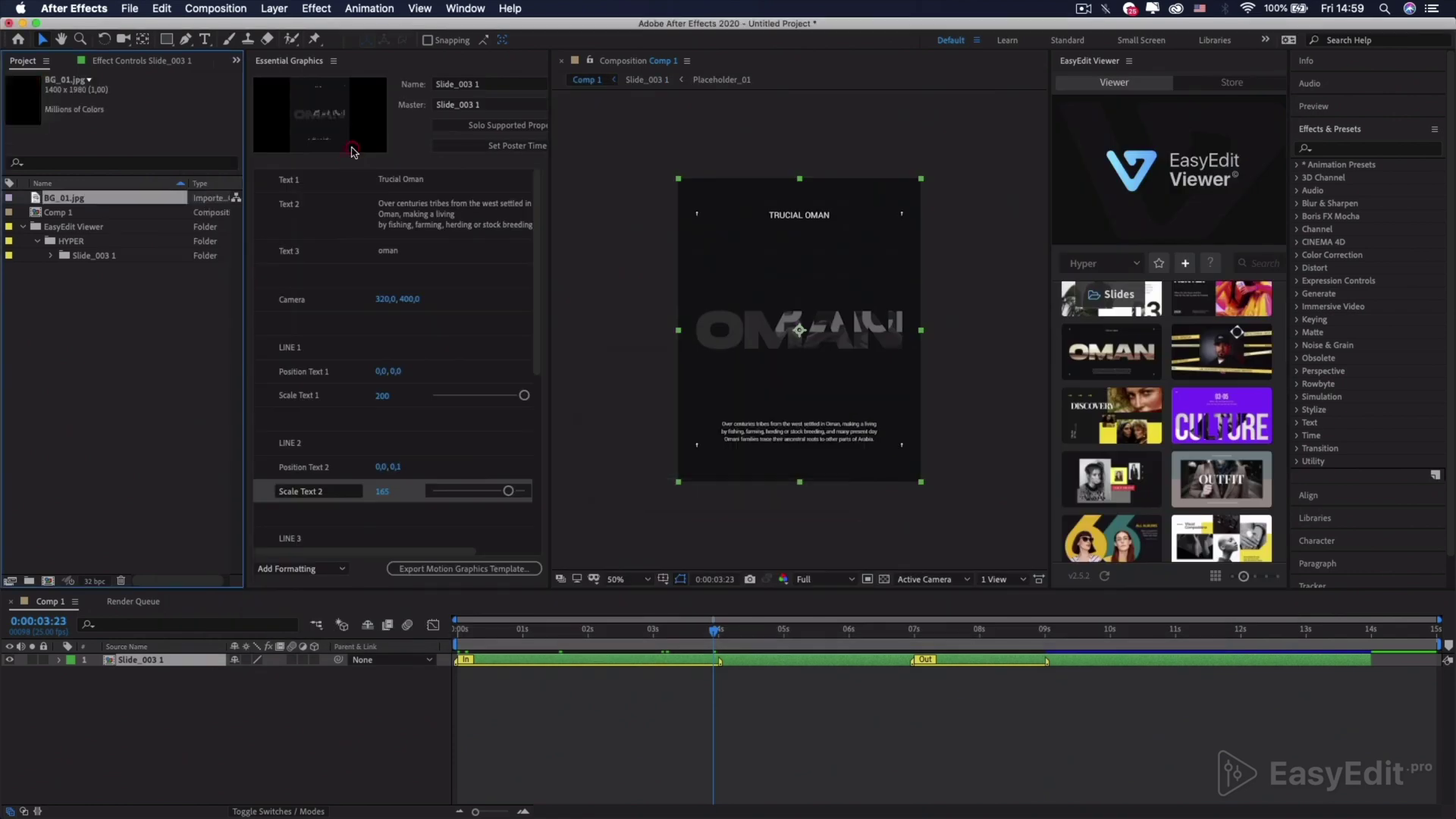
Inside Slide_003 1 > Placeholder_01, replace Content_H.png with BG_01.jpg and scale it to fill the frame.
{"action": "double_click", "coordinate": [110, 662]}
{"action": "left_click", "coordinate": [129, 686]}
{"action": "double_click", "coordinate": [129, 686]}
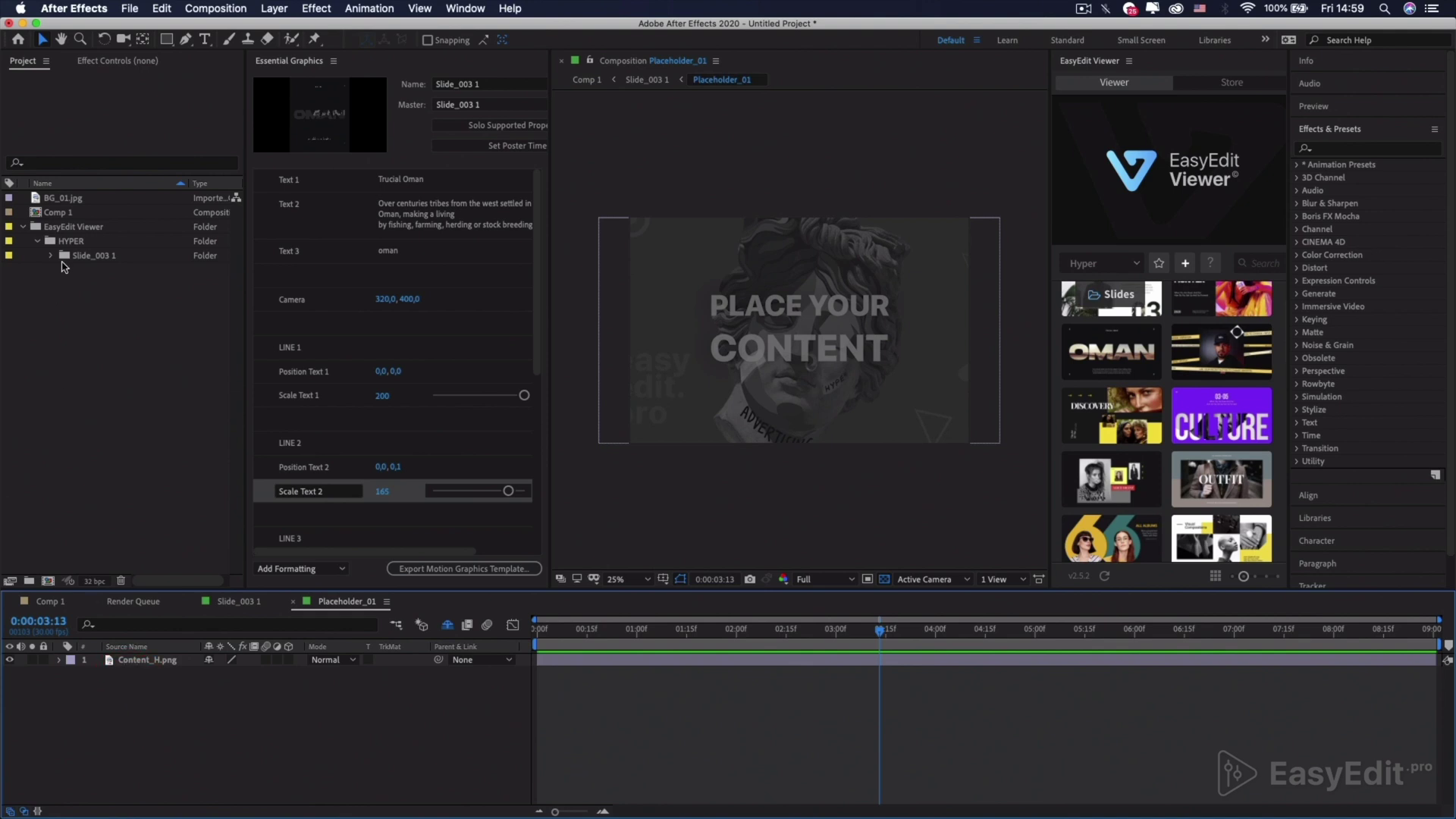
{"action": "left_click_drag", "start_coordinate": [67, 199], "coordinate": [153, 659]}
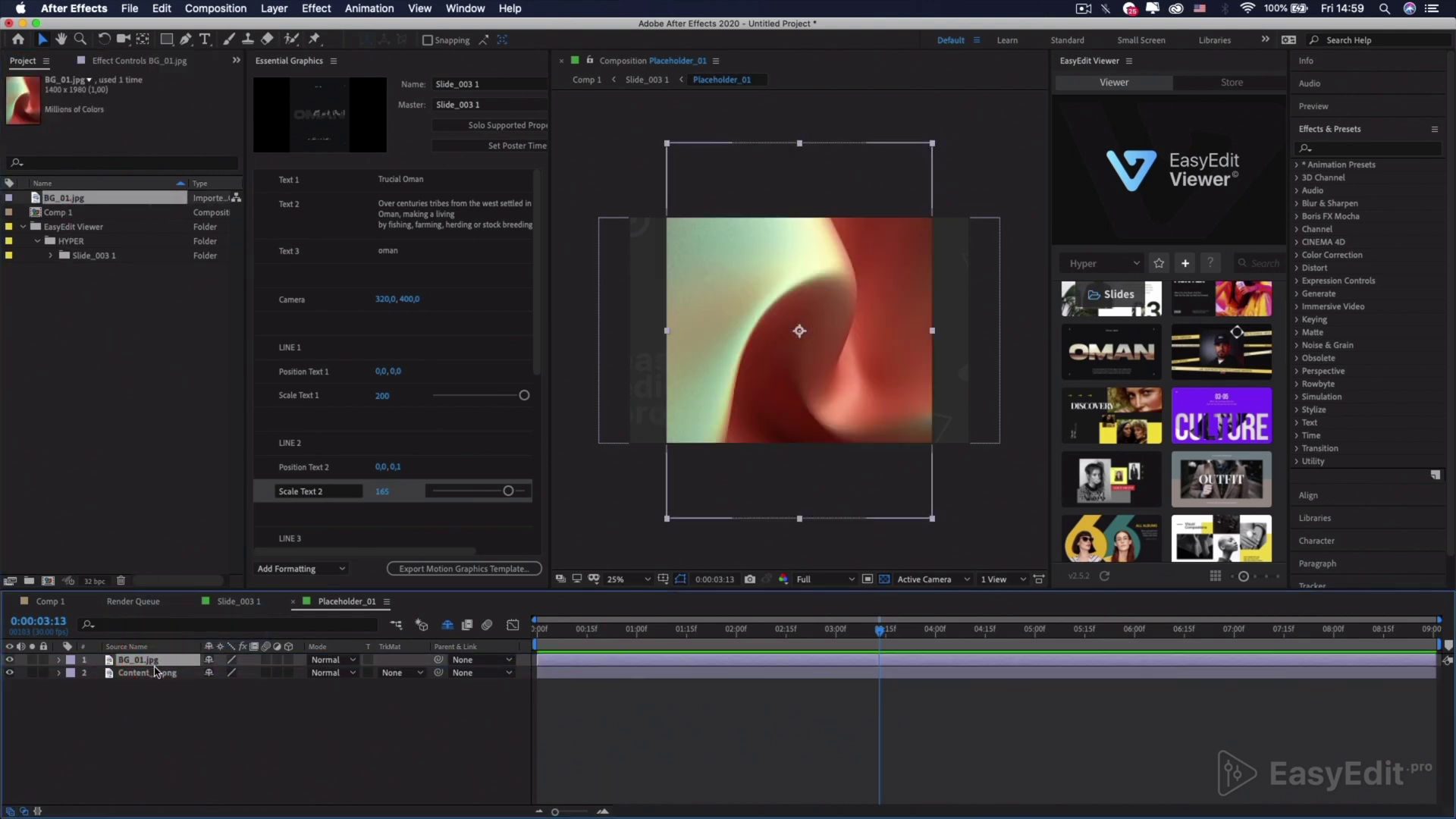
{"action": "left_click", "coordinate": [155, 673]}
{"action": "key", "text": "Delete"}
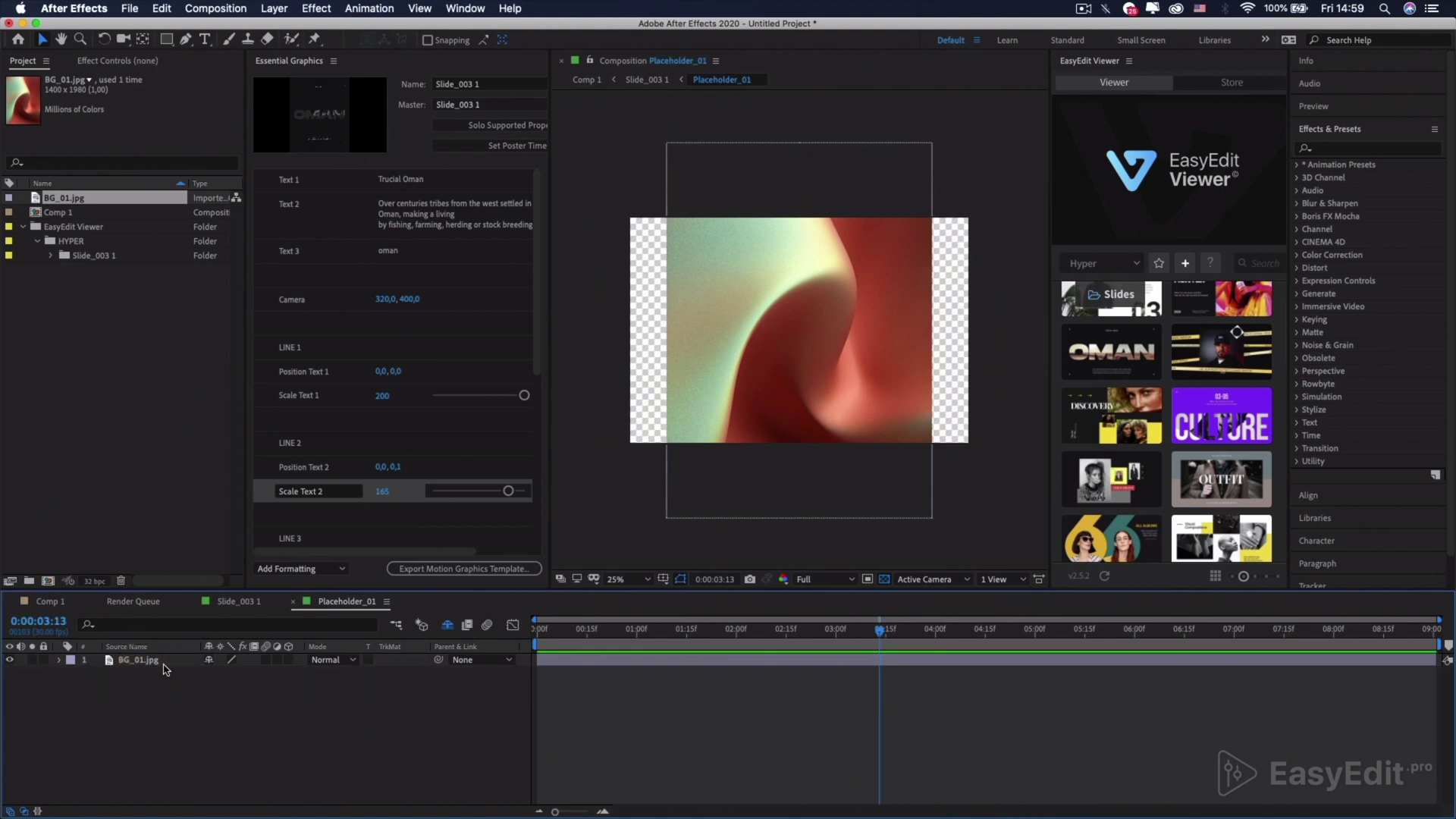
{"action": "left_click", "coordinate": [673, 432]}
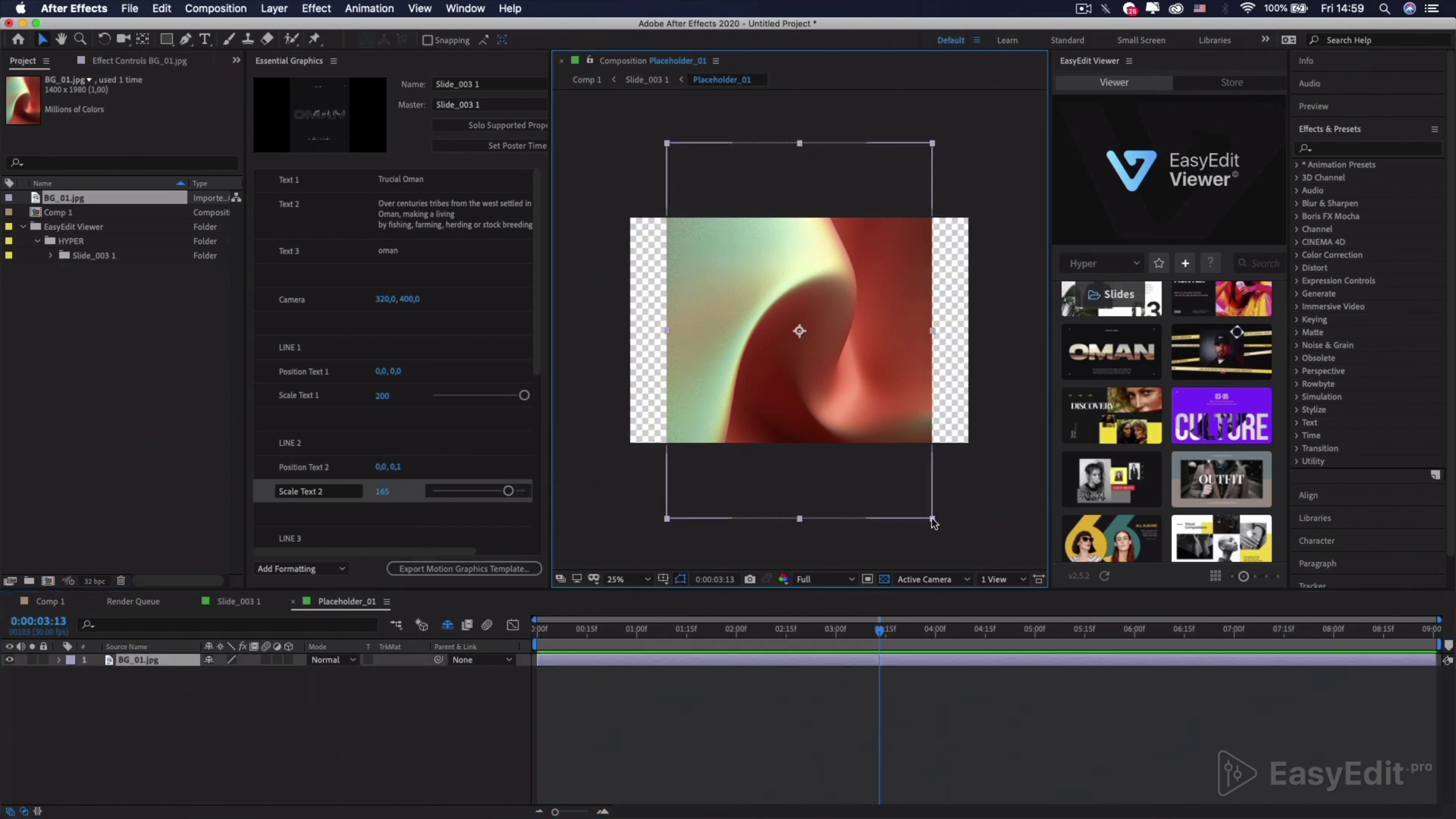
{"action": "left_click_drag", "start_coordinate": [932, 521], "coordinate": [983, 577]}
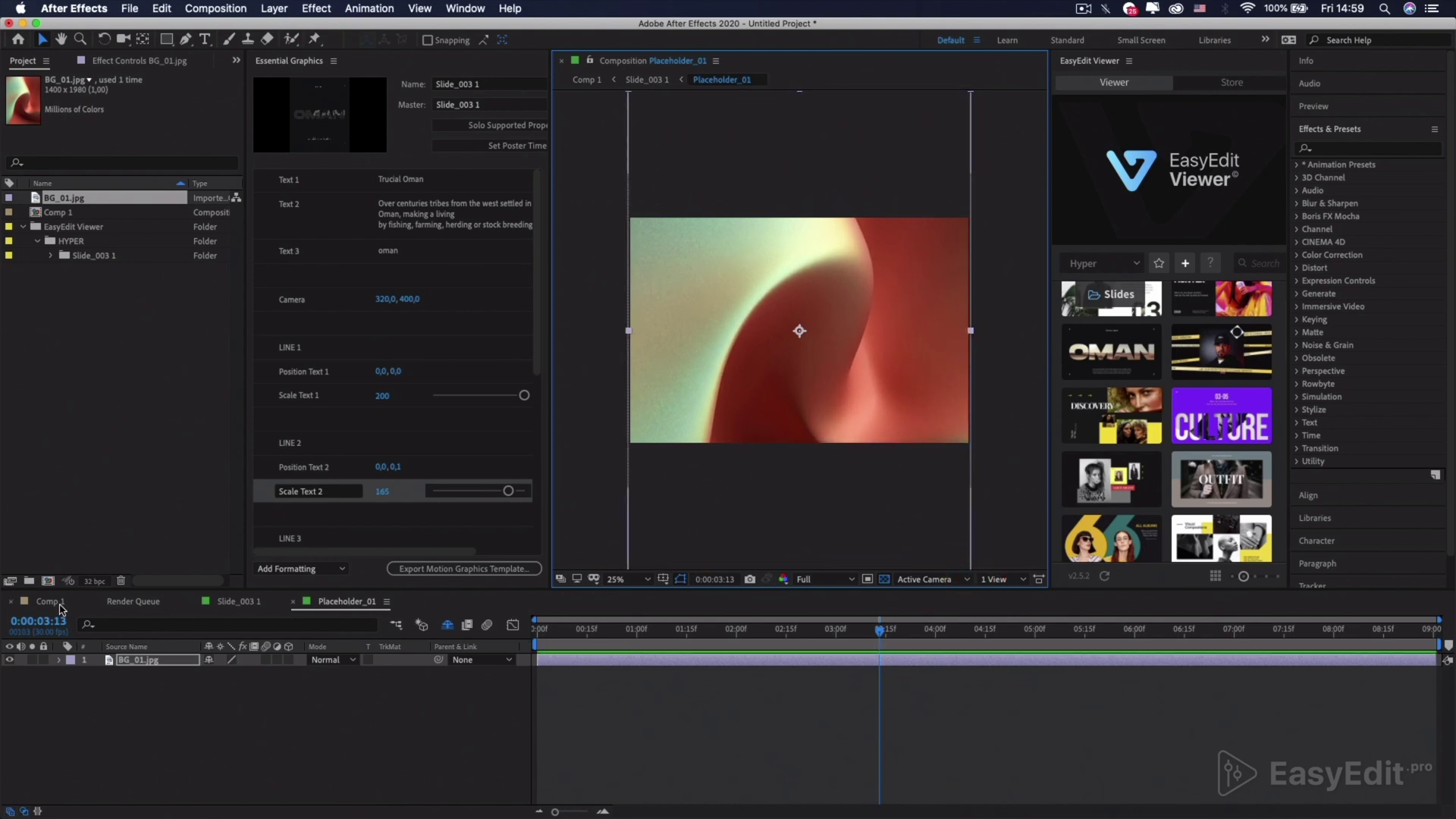
Return to Comp 1 and preview it from the first frame.
{"action": "left_click", "coordinate": [50, 601]}
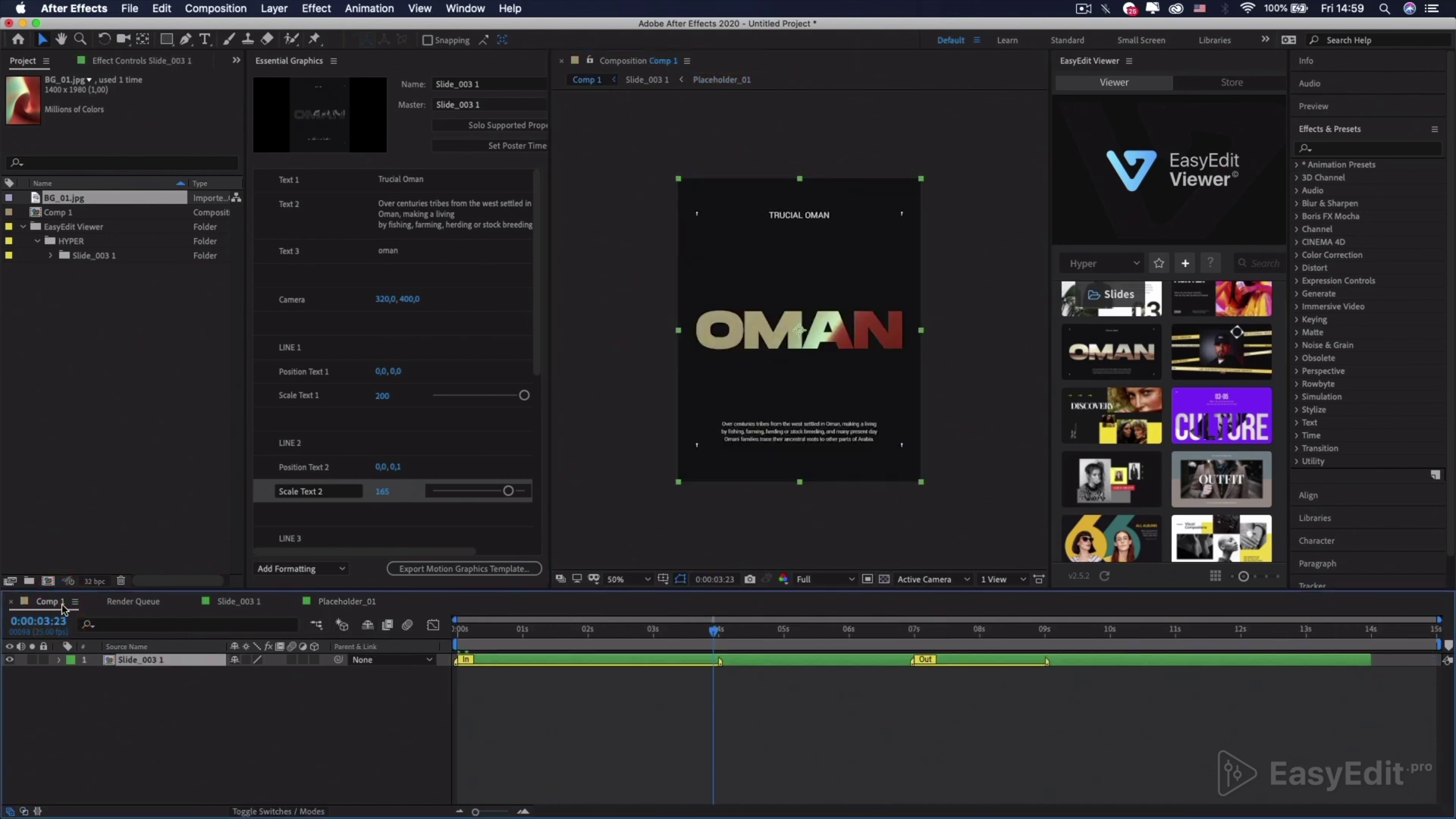
{"action": "left_click_drag", "start_coordinate": [486, 634], "coordinate": [436, 636]}
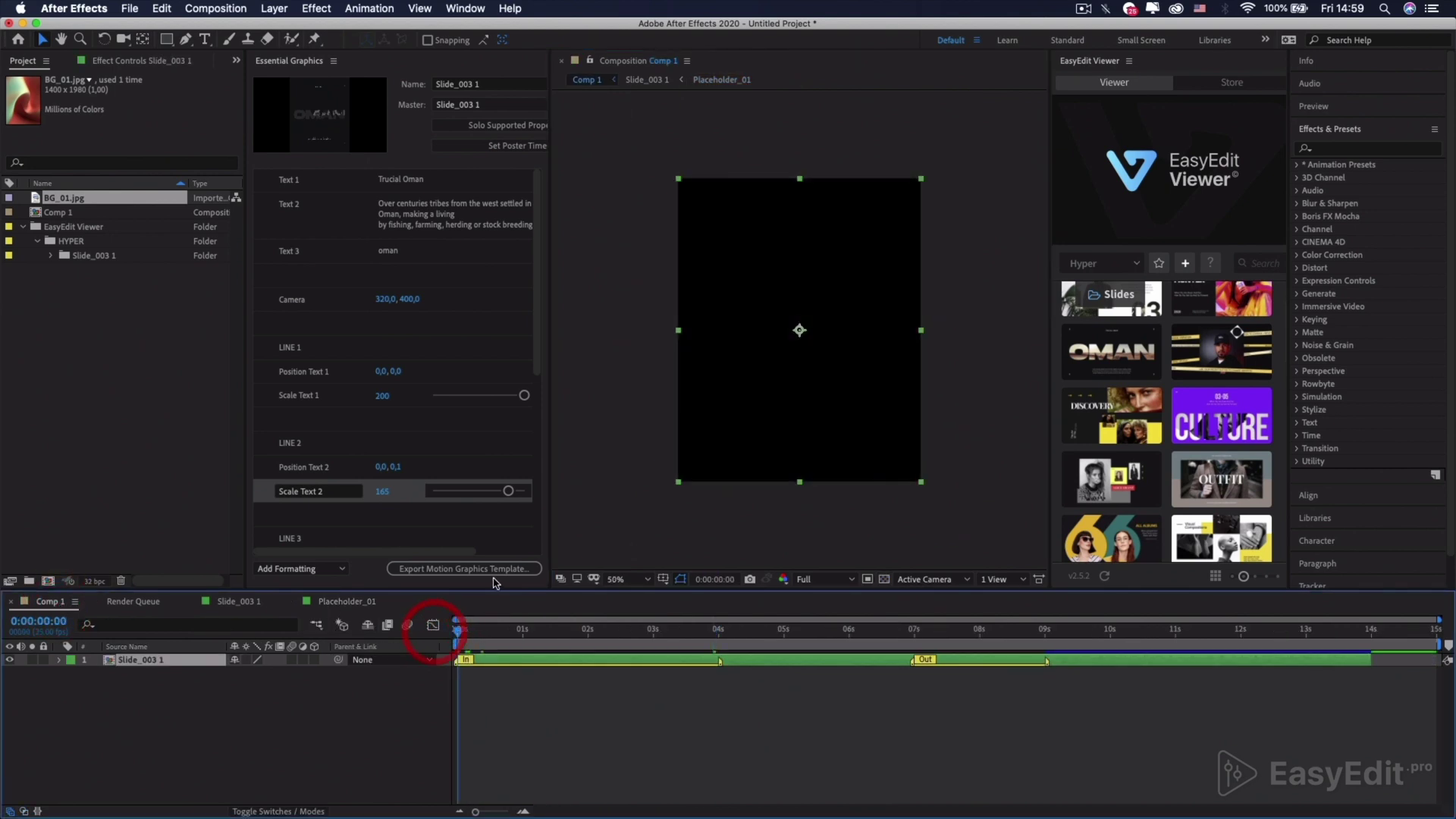
{"action": "key", "text": "space"}
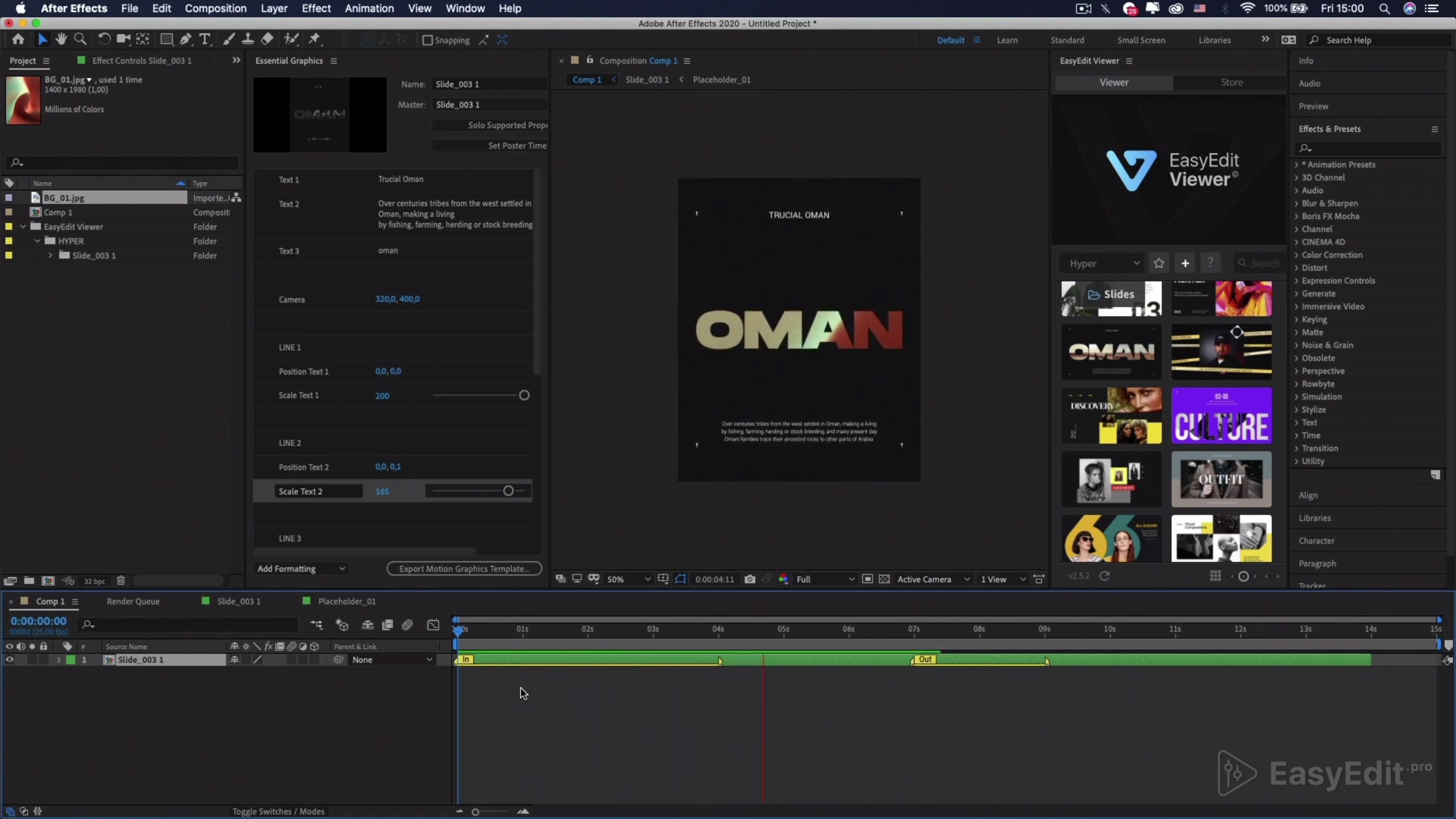
{"action": "key", "text": "space"}
End the work area at 9 seconds and preview the shortened range.
{"action": "left_click_drag", "start_coordinate": [903, 632], "coordinate": [1049, 658]}
{"action": "key", "text": "n"}
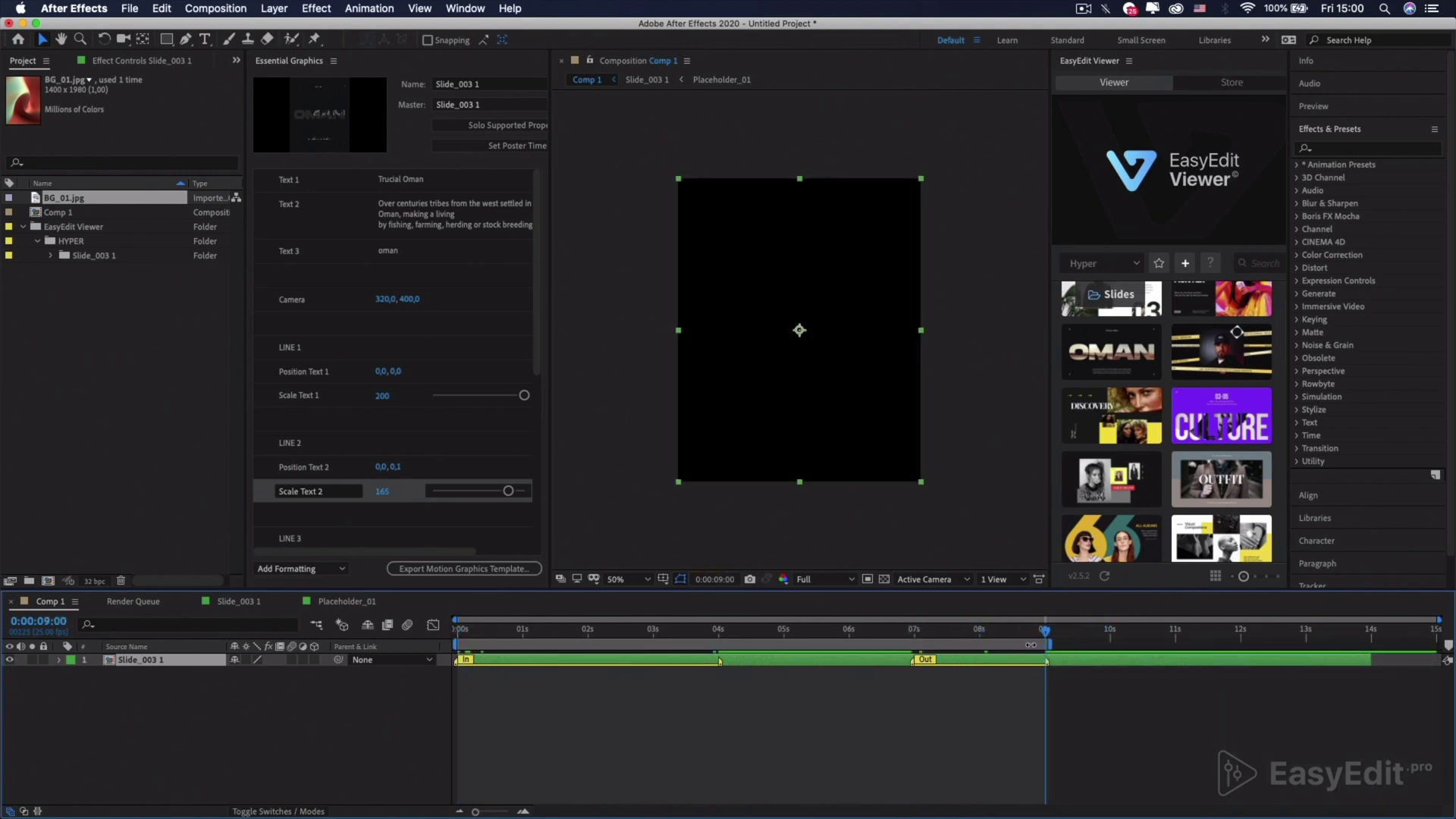
{"action": "key", "text": "space"}
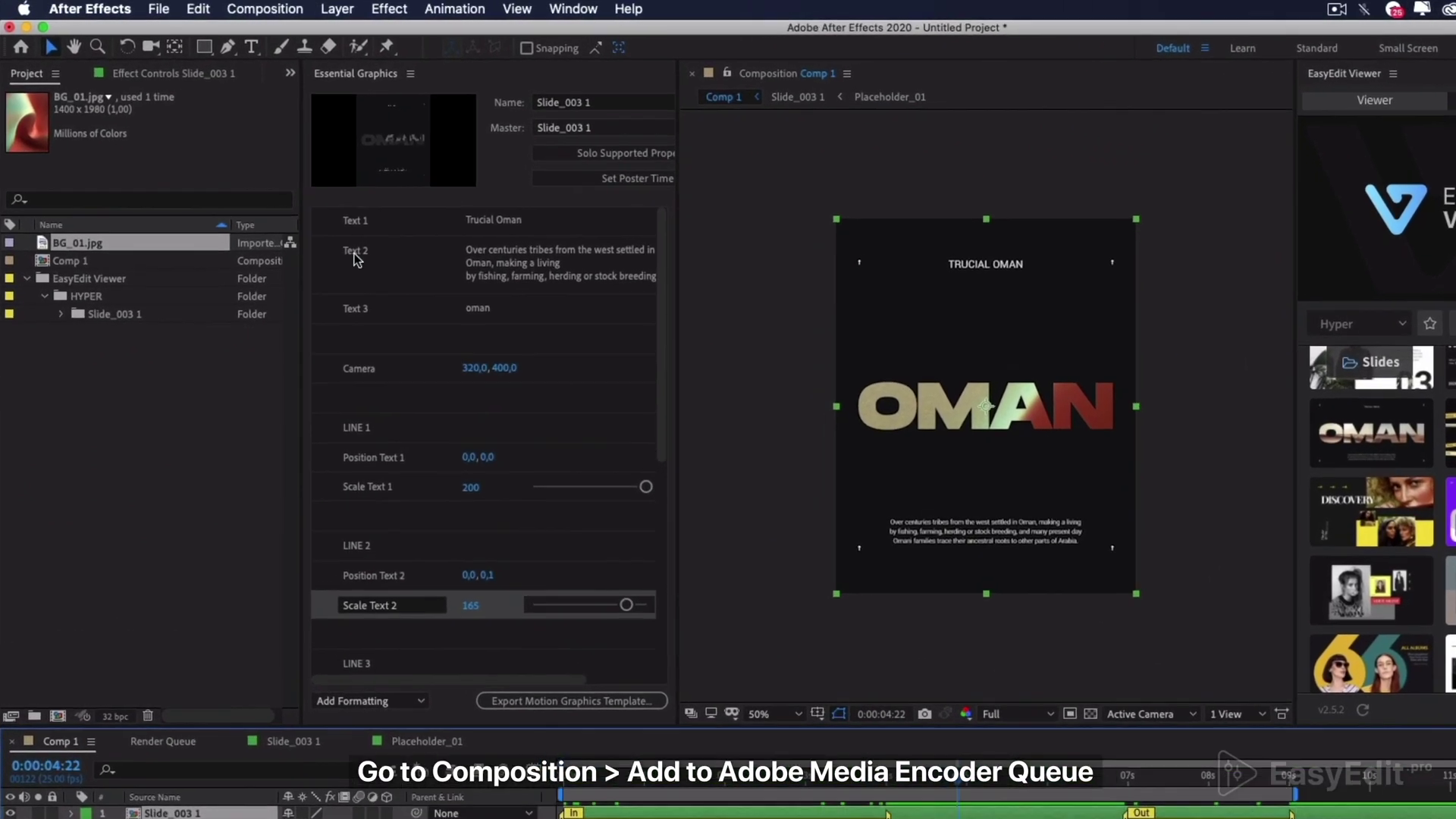
Add Comp 1 to the Media Encoder queue via the Composition menu, then open its export settings.
{"action": "left_click", "coordinate": [265, 9]}
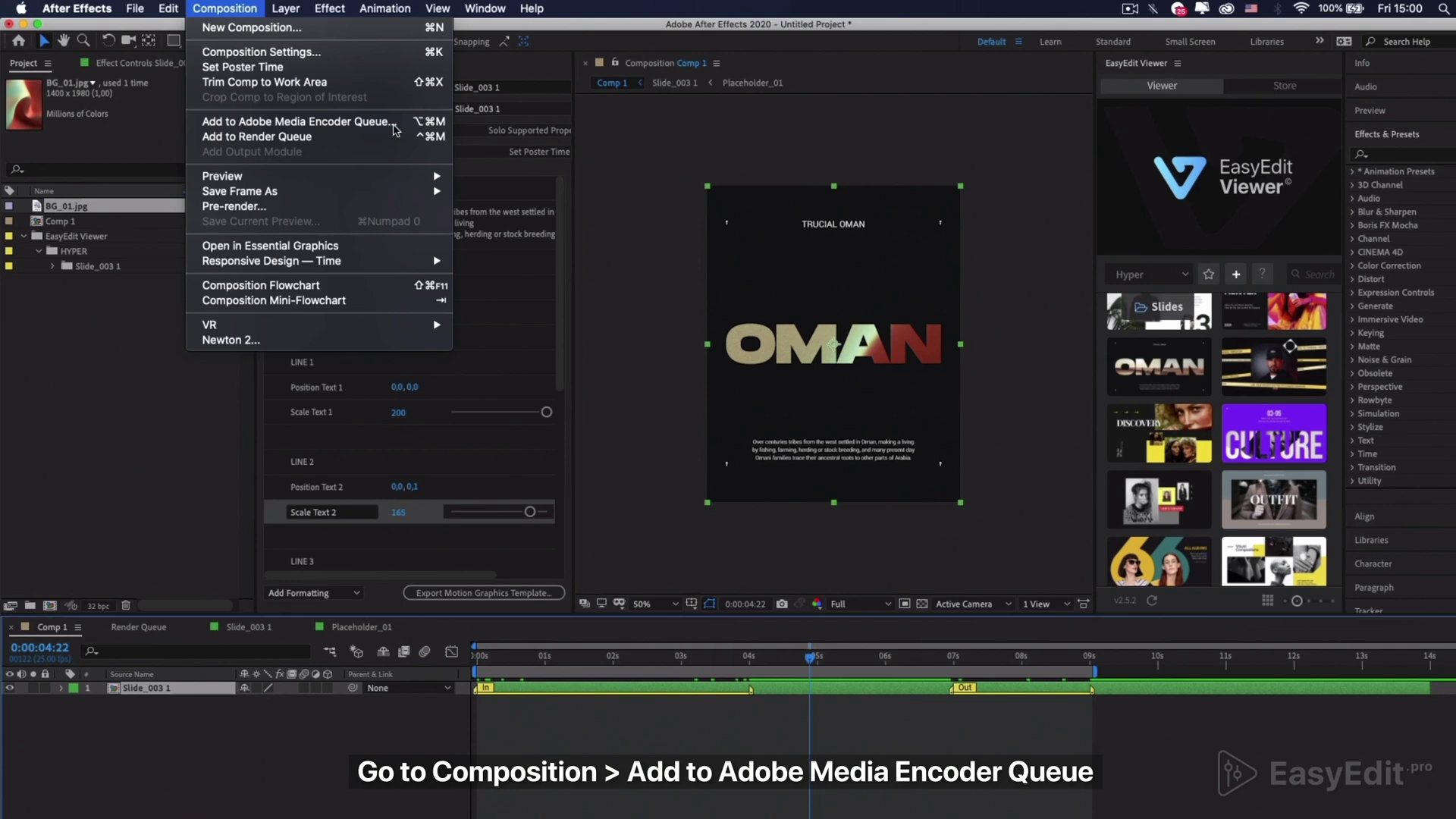
{"action": "left_click", "coordinate": [476, 154]}
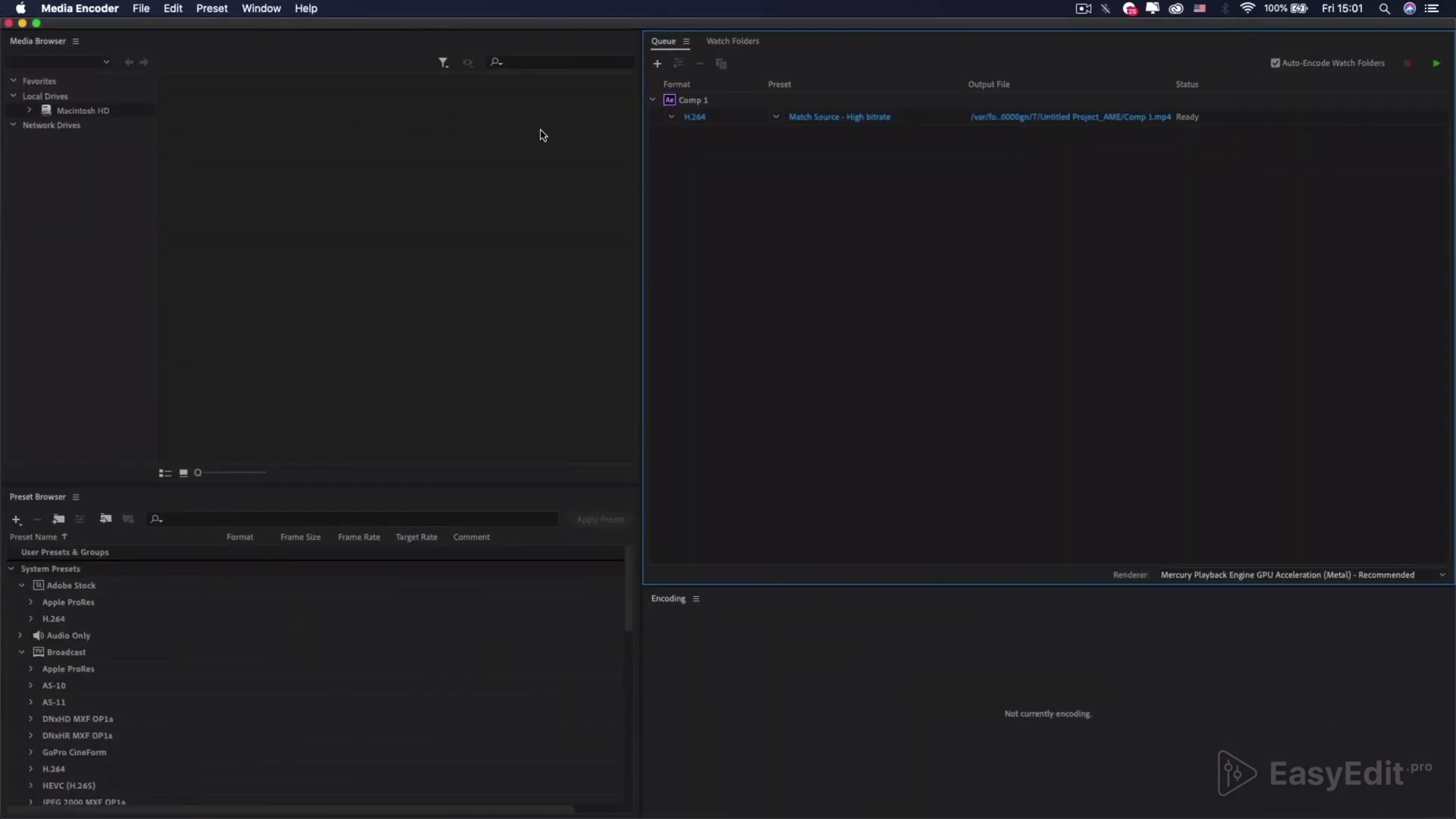
{"action": "left_click", "coordinate": [806, 120]}
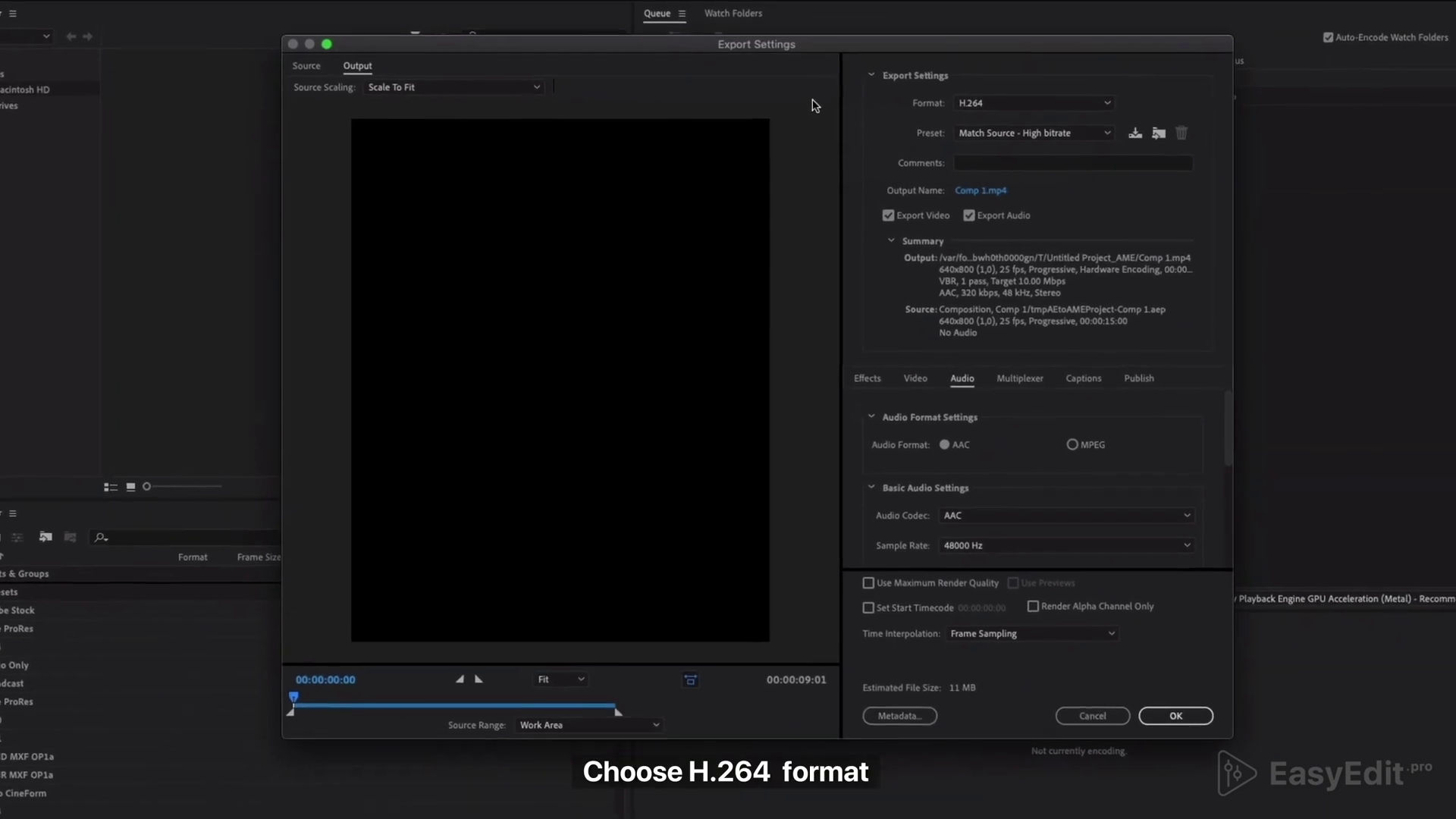
Keep H.264 as the format and enable Render at Maximum Depth in the Video settings.
{"action": "left_click", "coordinate": [1019, 102]}
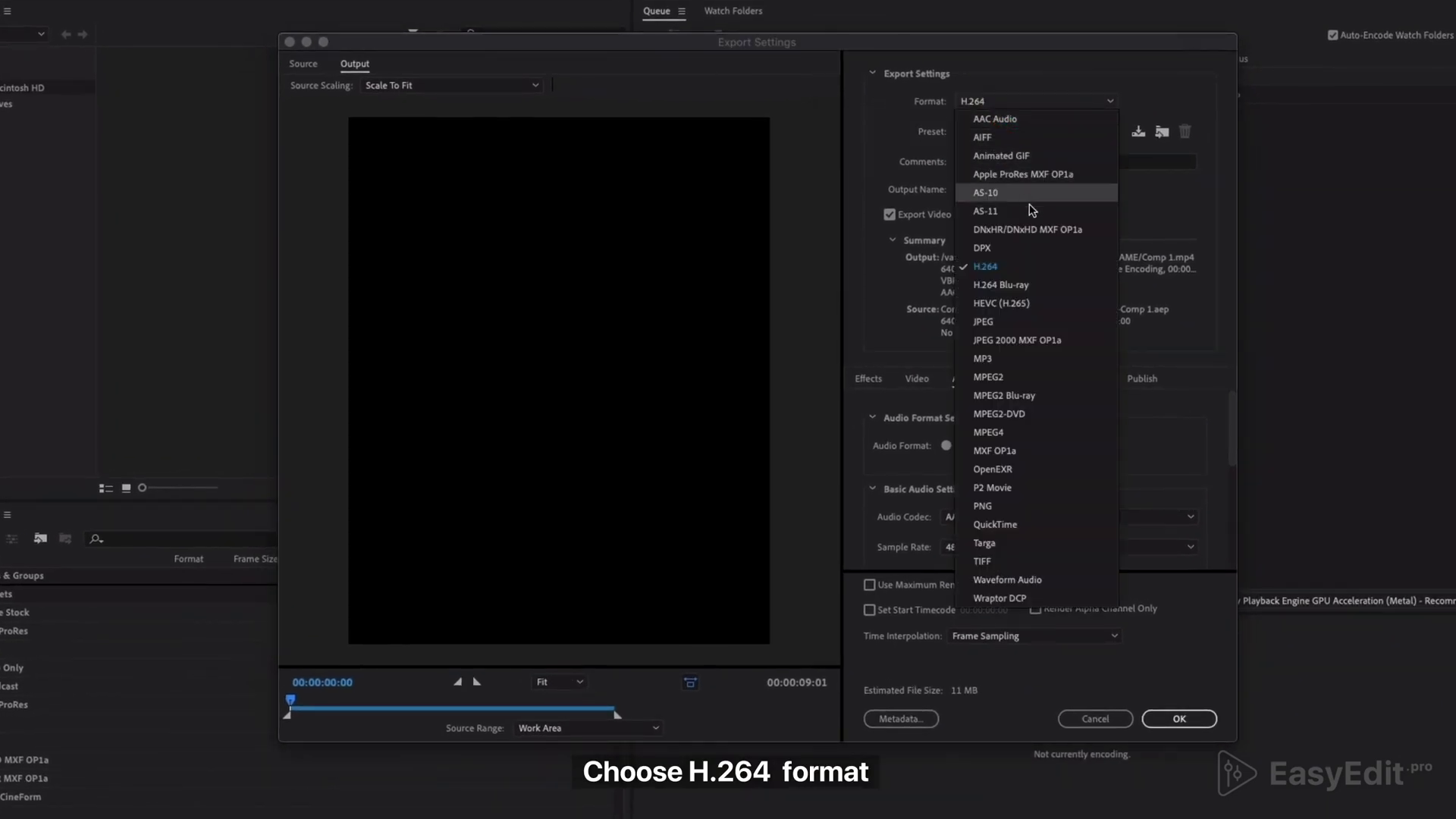
{"action": "left_click", "coordinate": [1031, 267]}
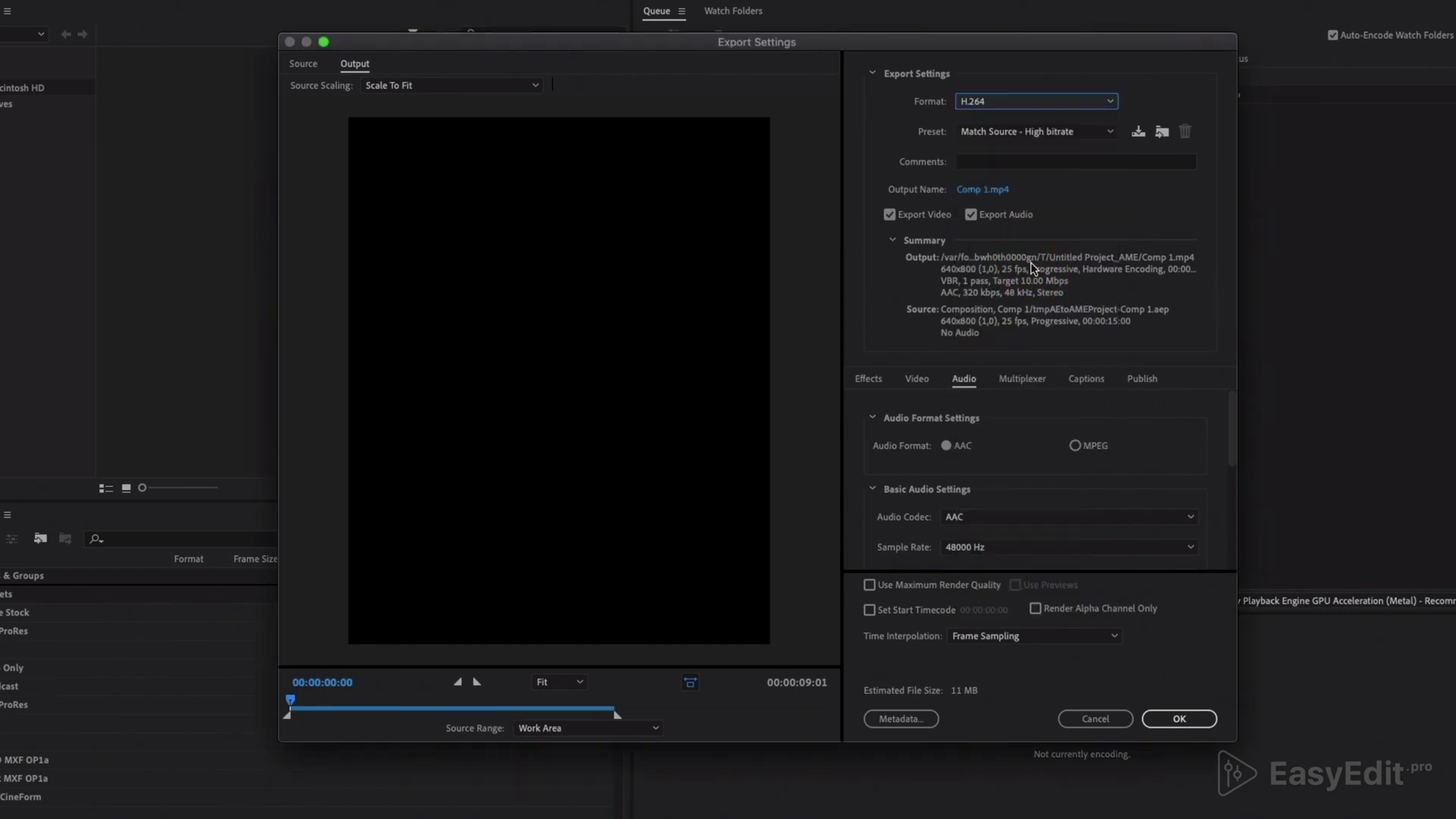
{"action": "left_click", "coordinate": [918, 381]}
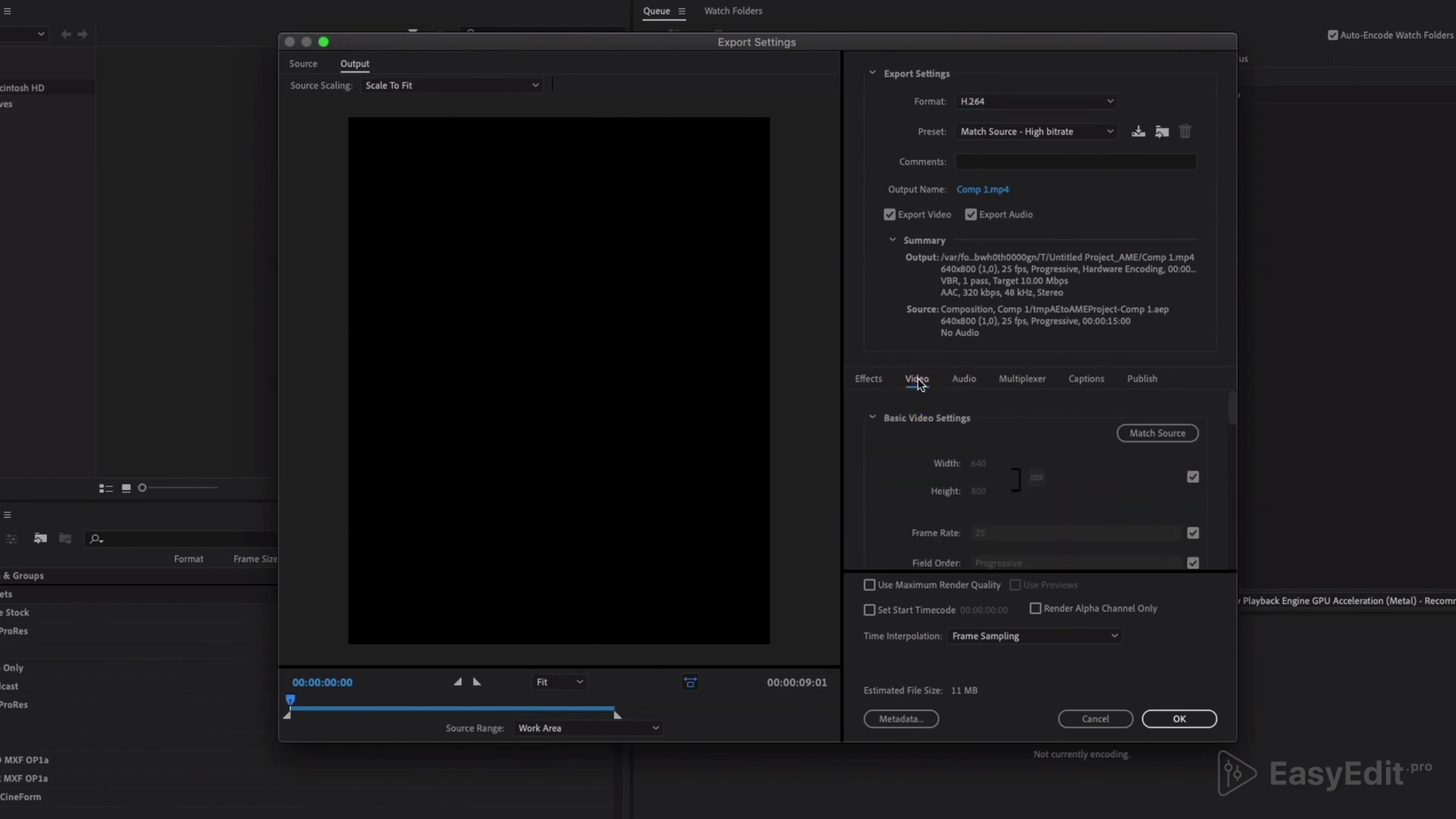
{"action": "scroll", "coordinate": [1080, 478], "scroll_direction": "down", "scroll_amount": 3}
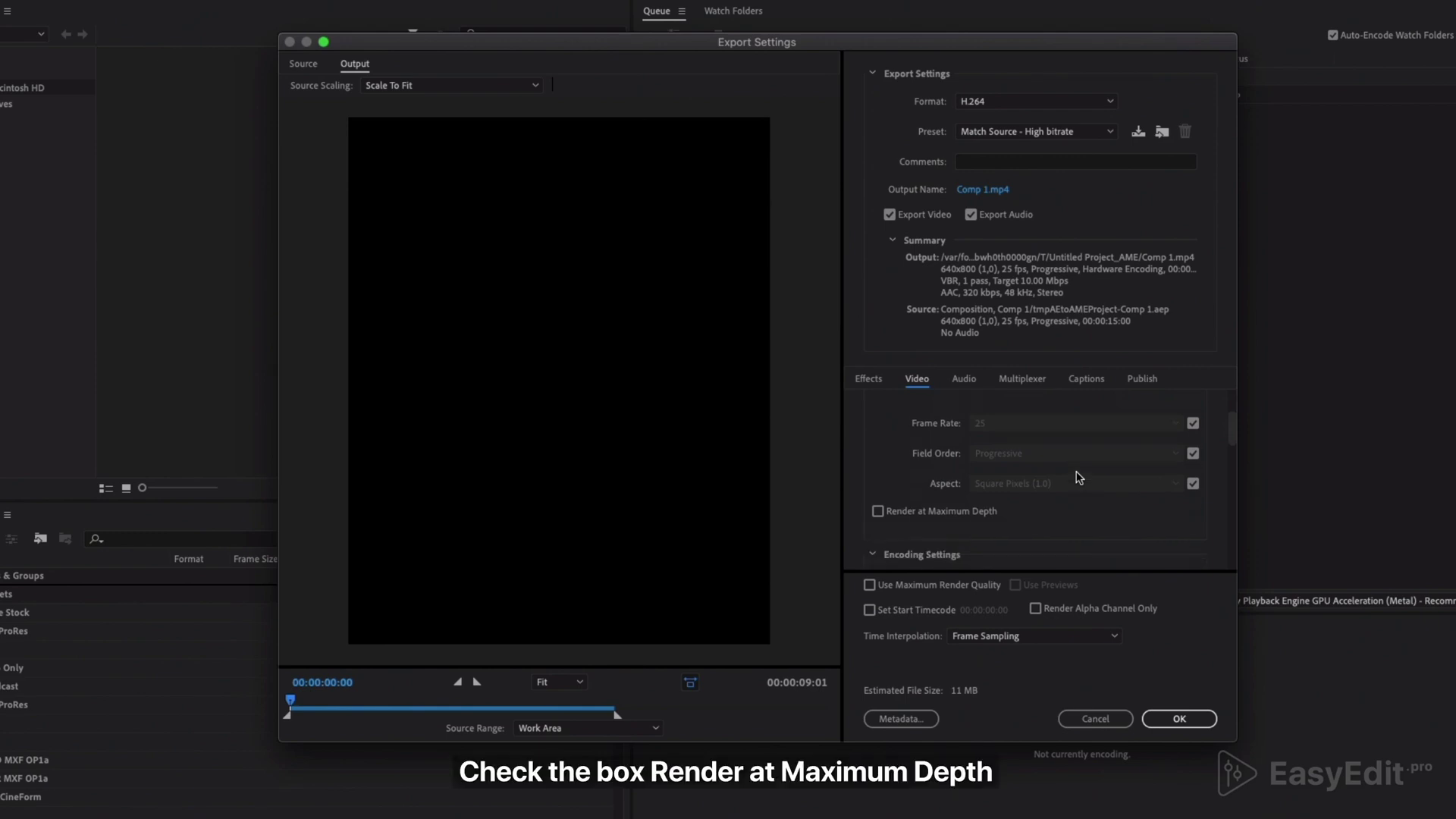
{"action": "left_click", "coordinate": [878, 512]}
Unlock Profile and Level and set the H.264 Level to 3.2.
{"action": "scroll", "coordinate": [1061, 521], "scroll_direction": "down", "scroll_amount": 3}
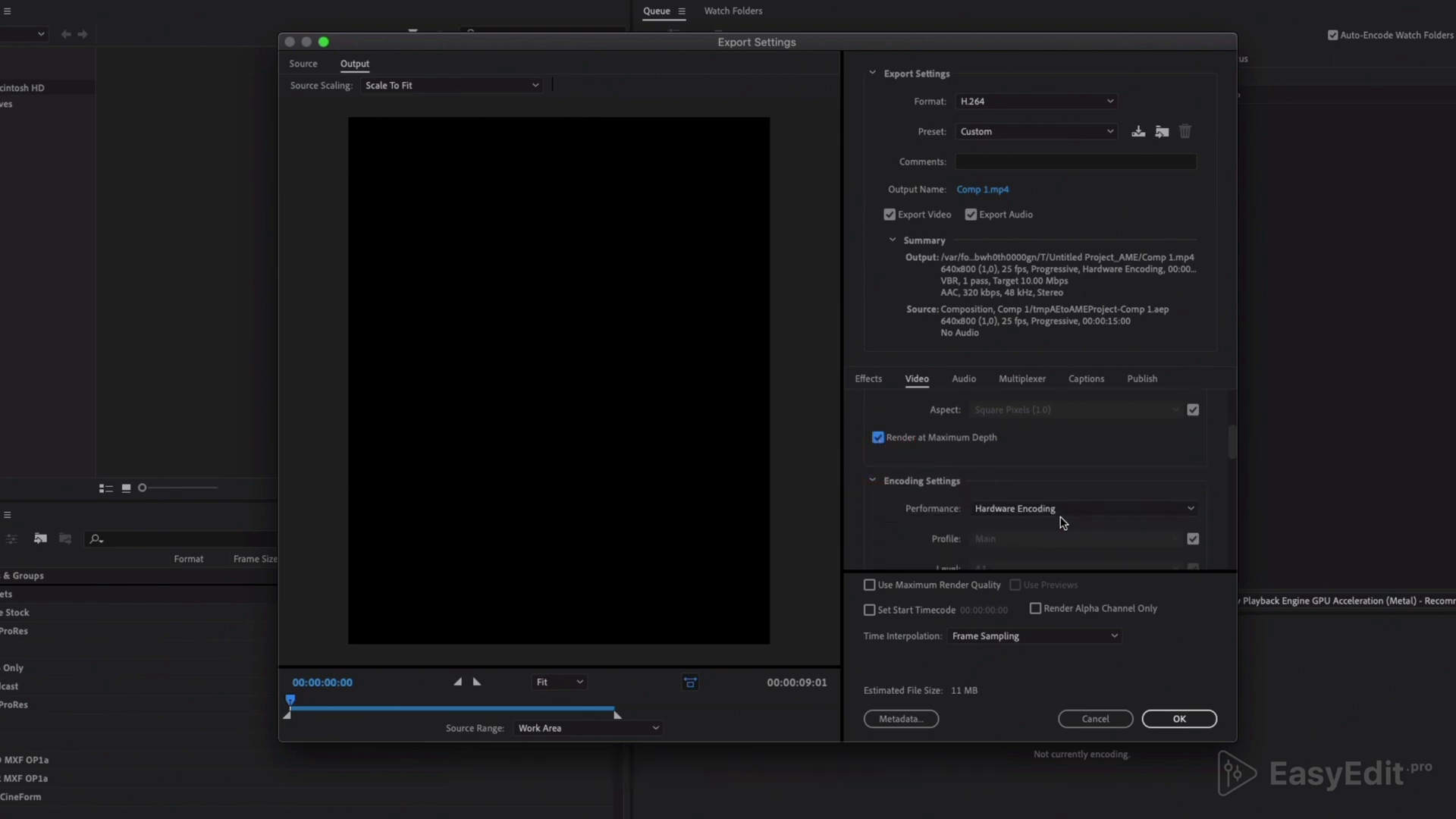
{"action": "scroll", "coordinate": [1064, 523], "scroll_direction": "down", "scroll_amount": 1}
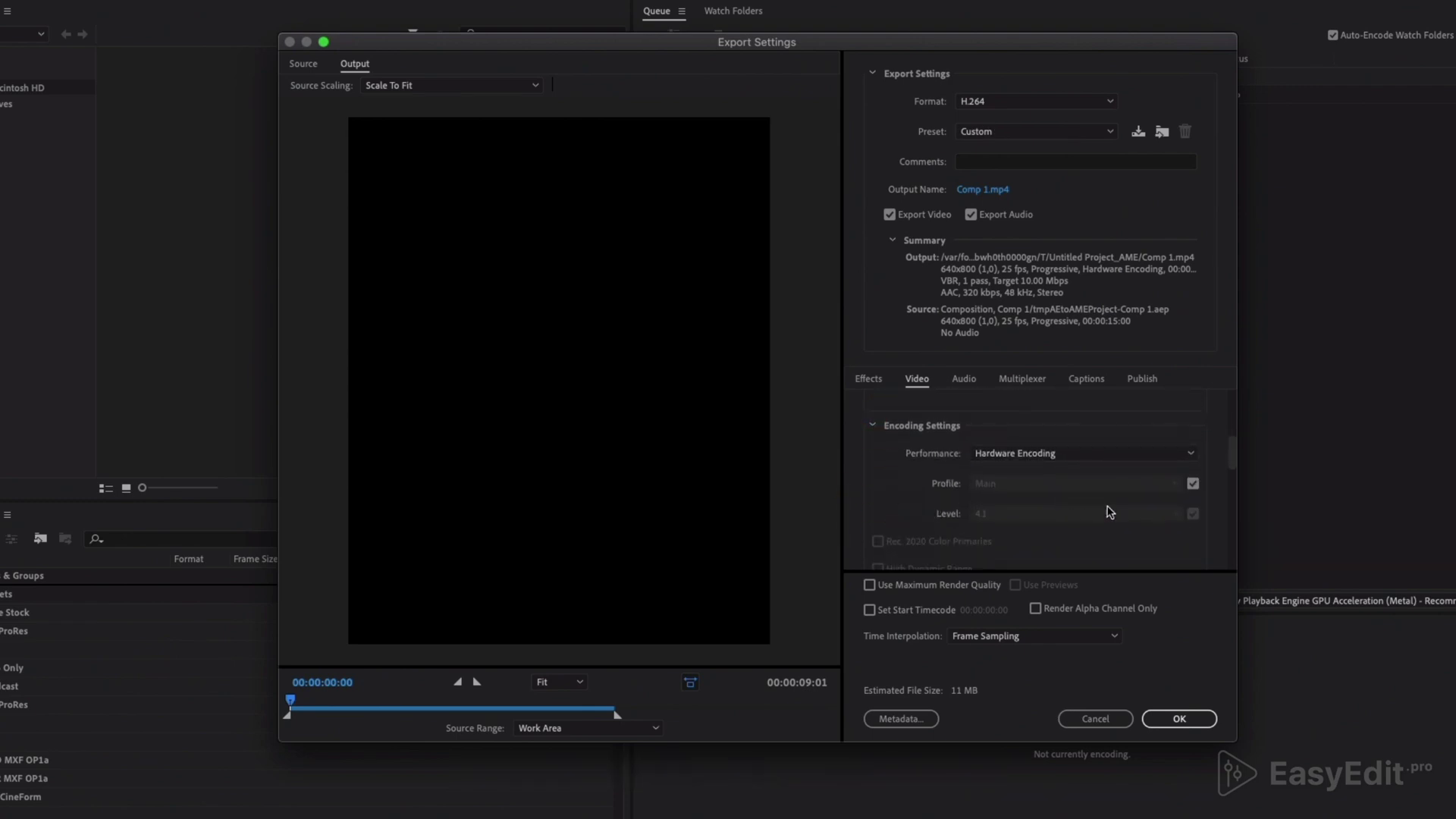
{"action": "left_click", "coordinate": [1193, 484]}
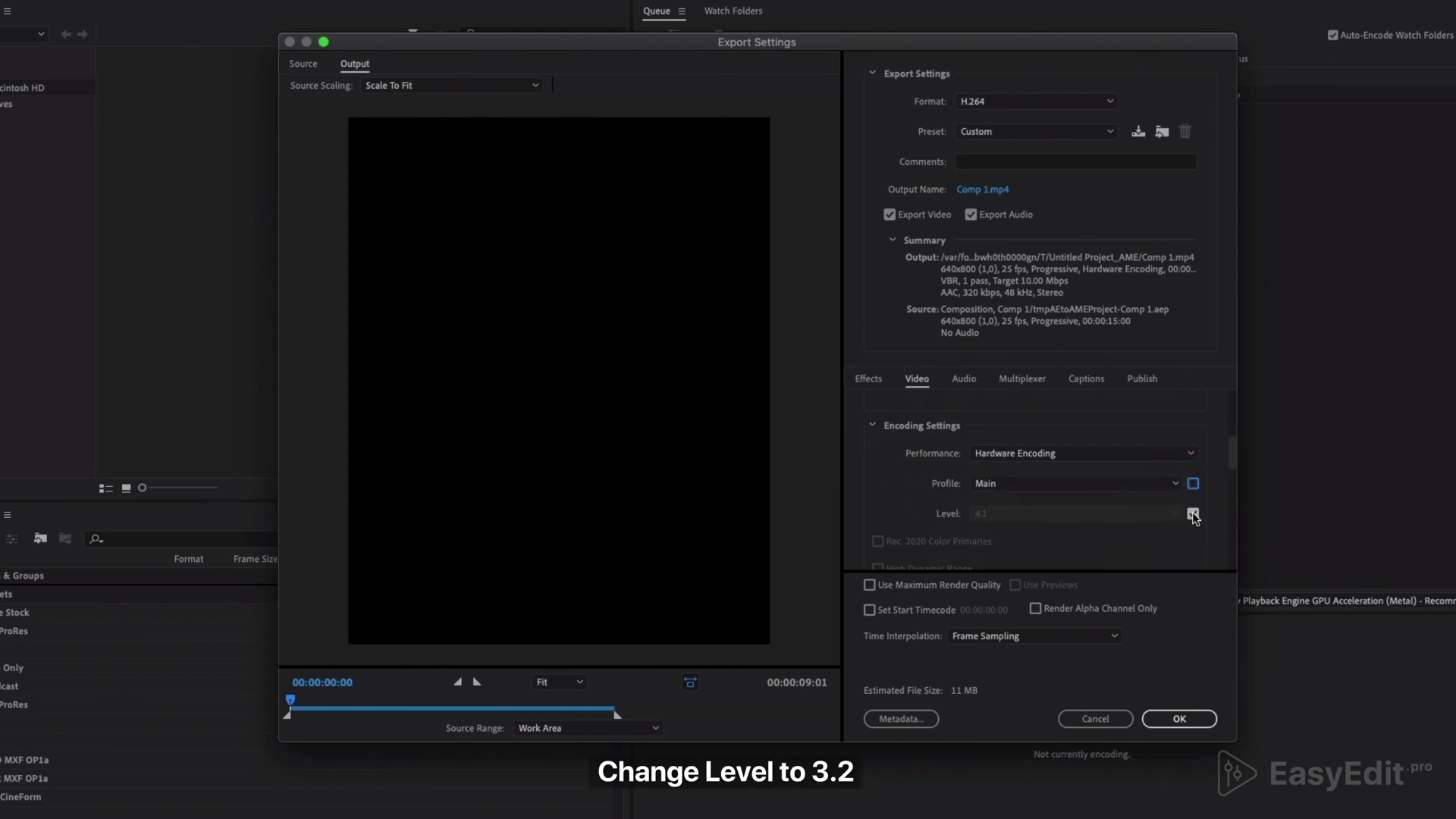
{"action": "left_click", "coordinate": [1193, 515]}
{"action": "left_click", "coordinate": [1177, 515]}
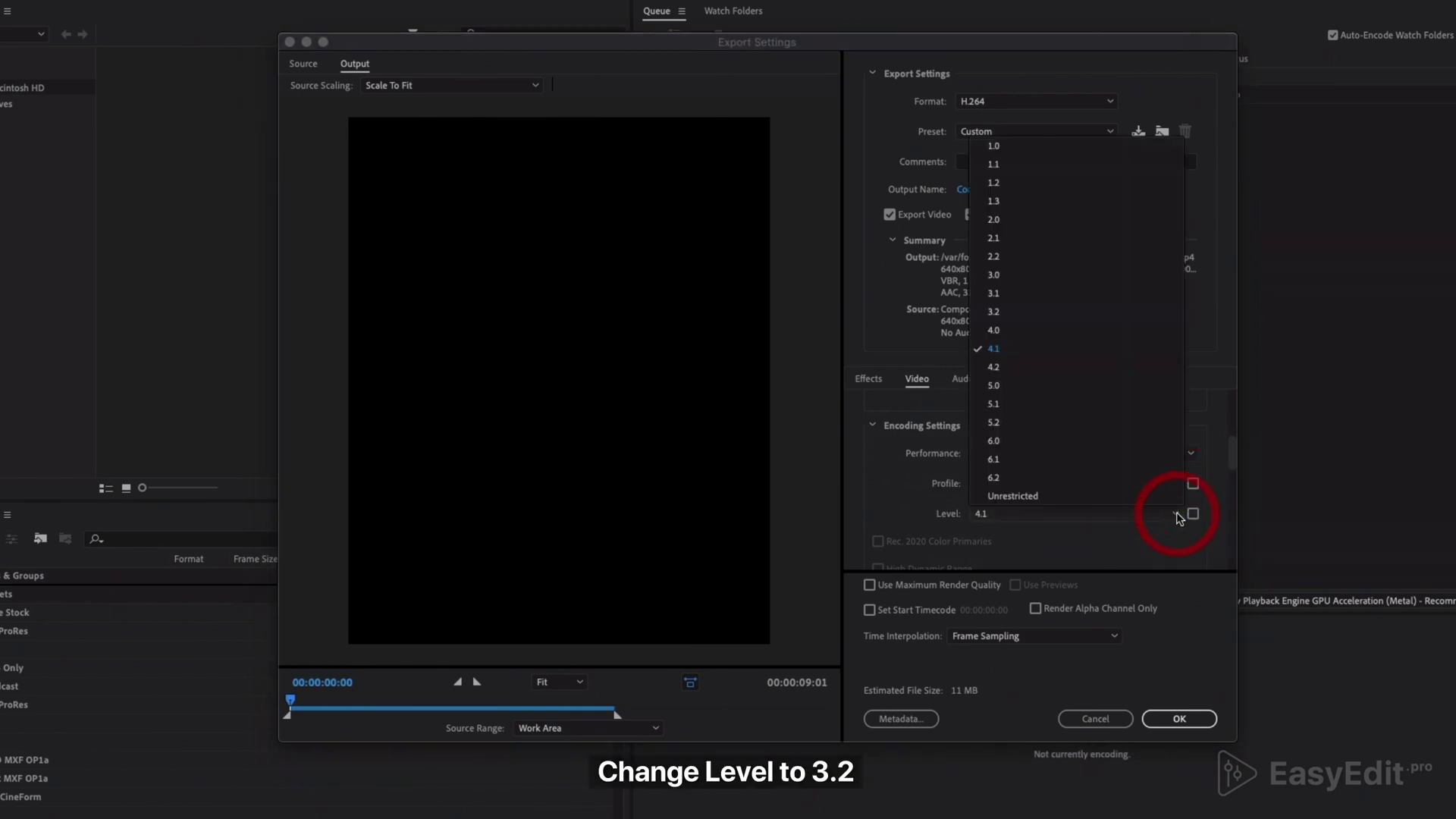
{"action": "left_click", "coordinate": [1017, 317]}
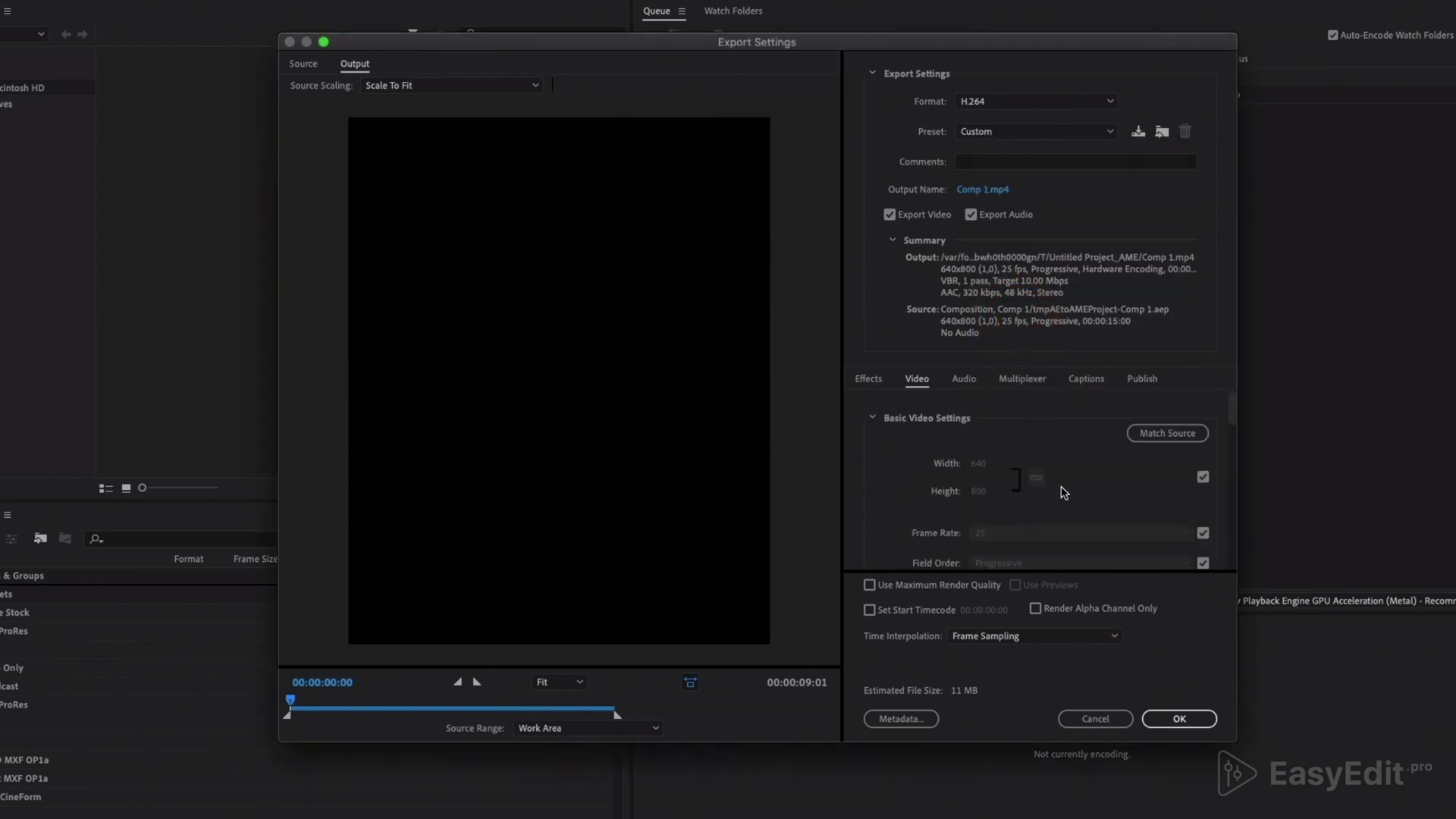
Switch Bitrate Encoding to VBR, 2 pass.
{"action": "scroll", "coordinate": [1075, 493], "scroll_direction": "down", "scroll_amount": 8}
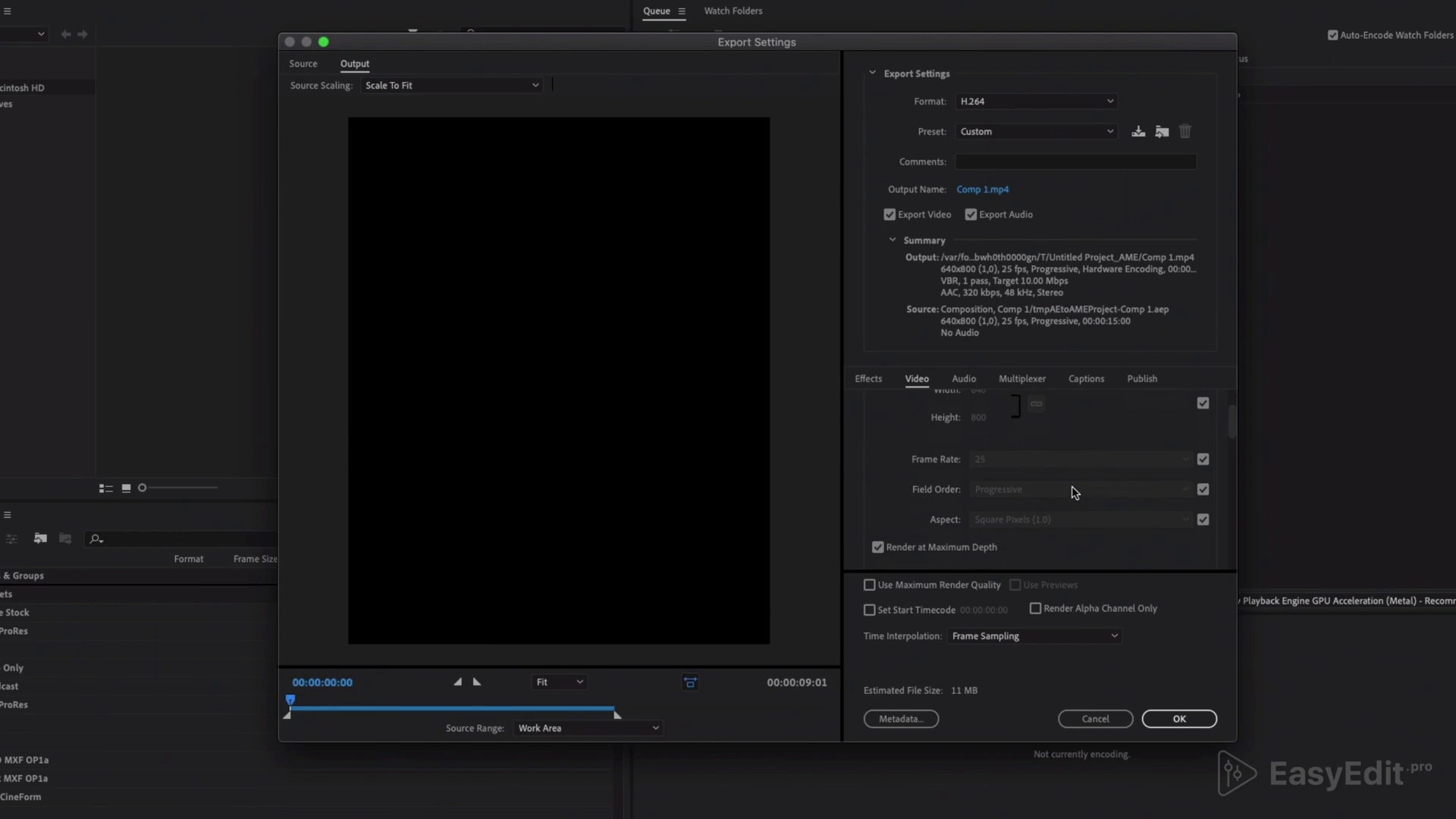
{"action": "scroll", "coordinate": [1075, 493], "scroll_direction": "down", "scroll_amount": 1}
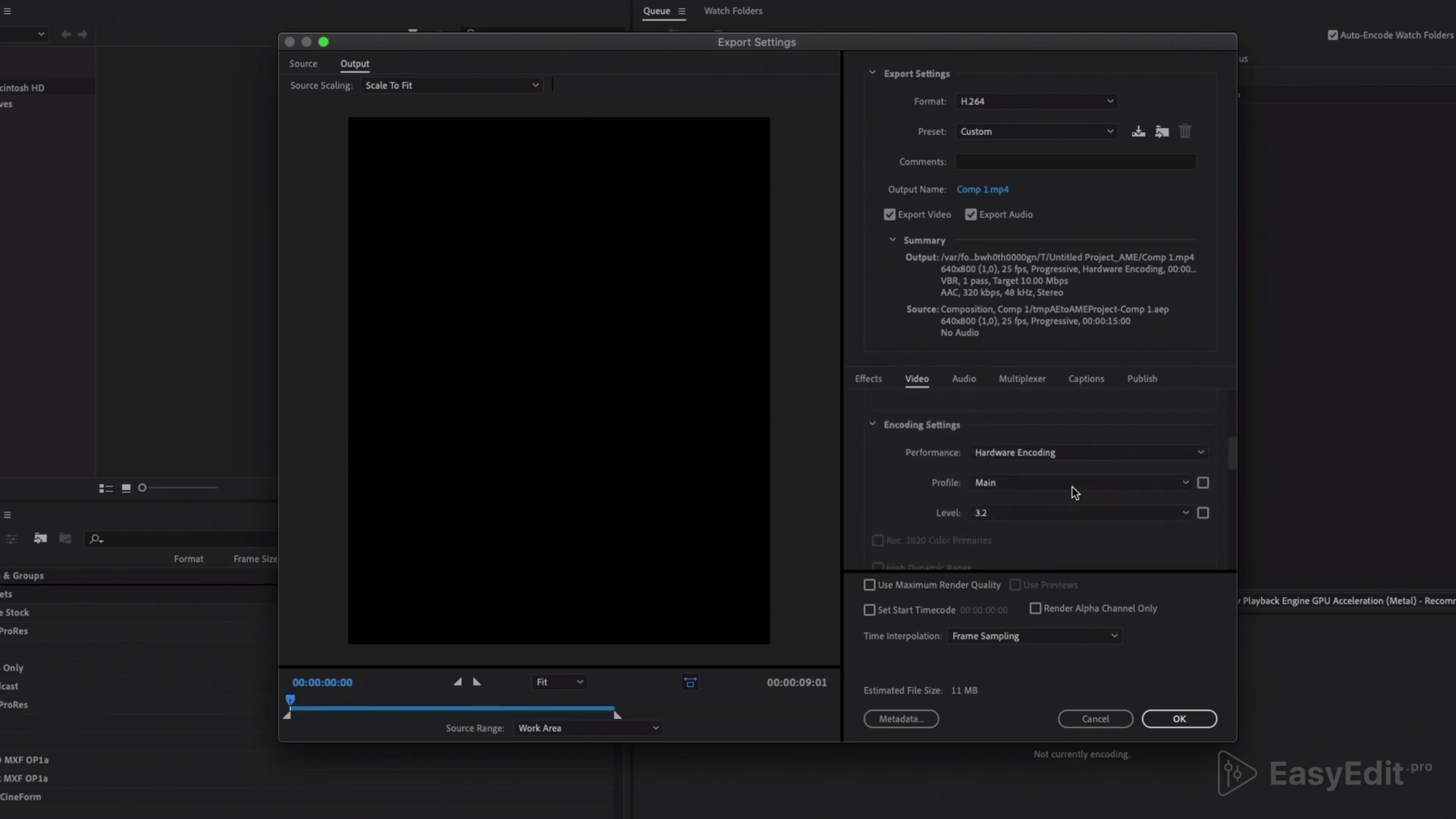
{"action": "scroll", "coordinate": [1102, 528], "scroll_direction": "down", "scroll_amount": 6}
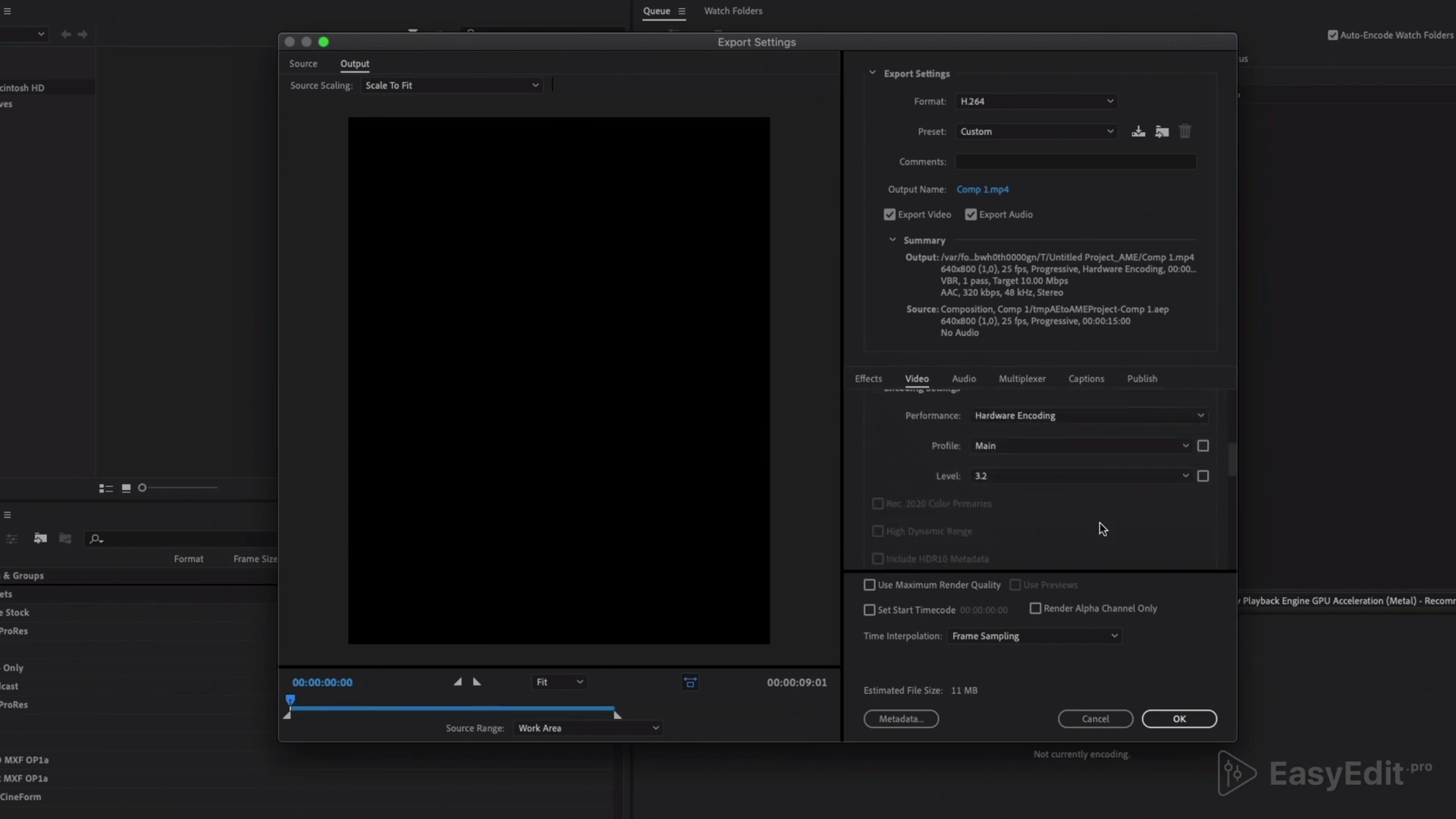
{"action": "scroll", "coordinate": [1102, 528], "scroll_direction": "down", "scroll_amount": 5}
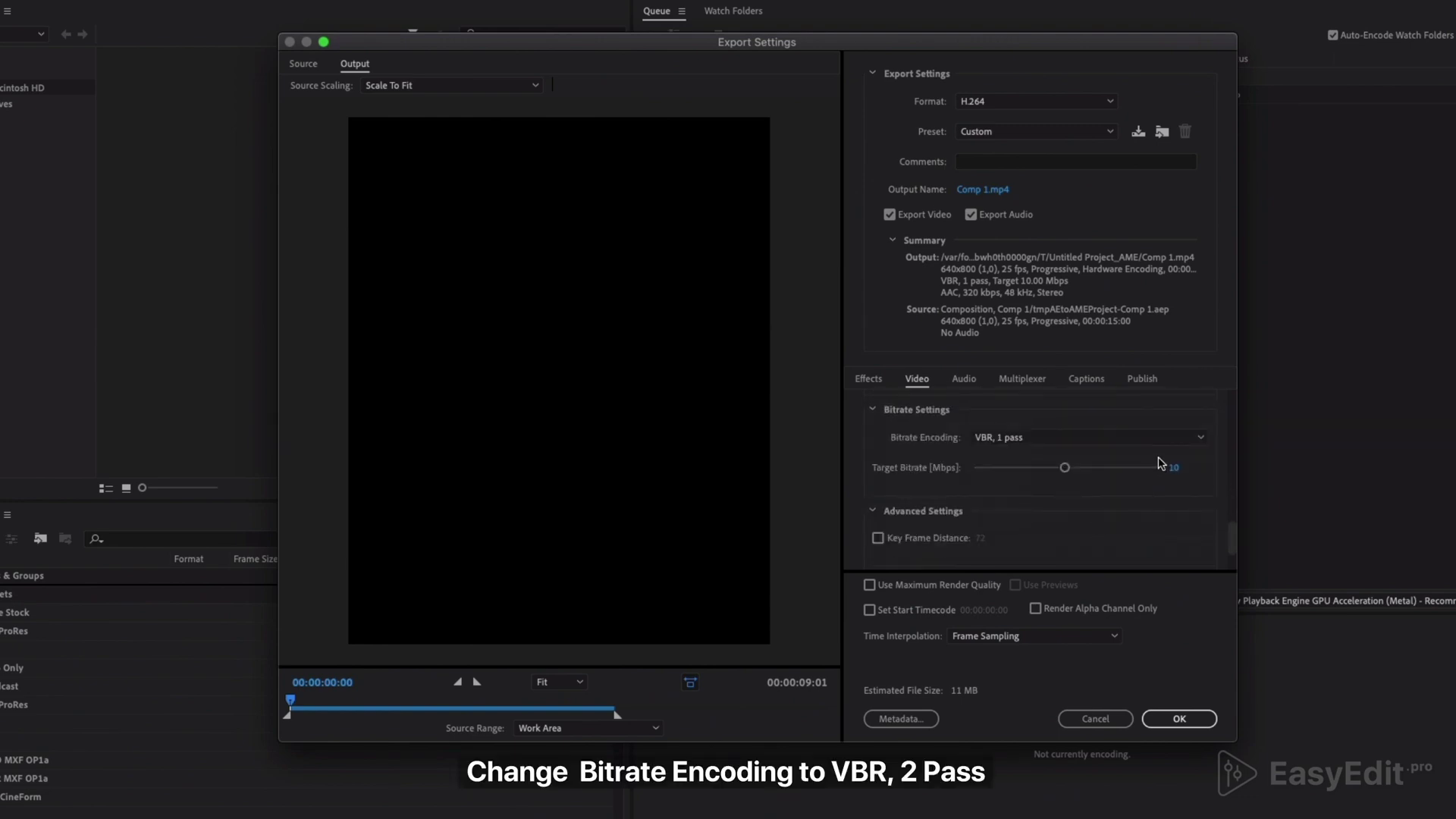
{"action": "left_click", "coordinate": [1194, 441]}
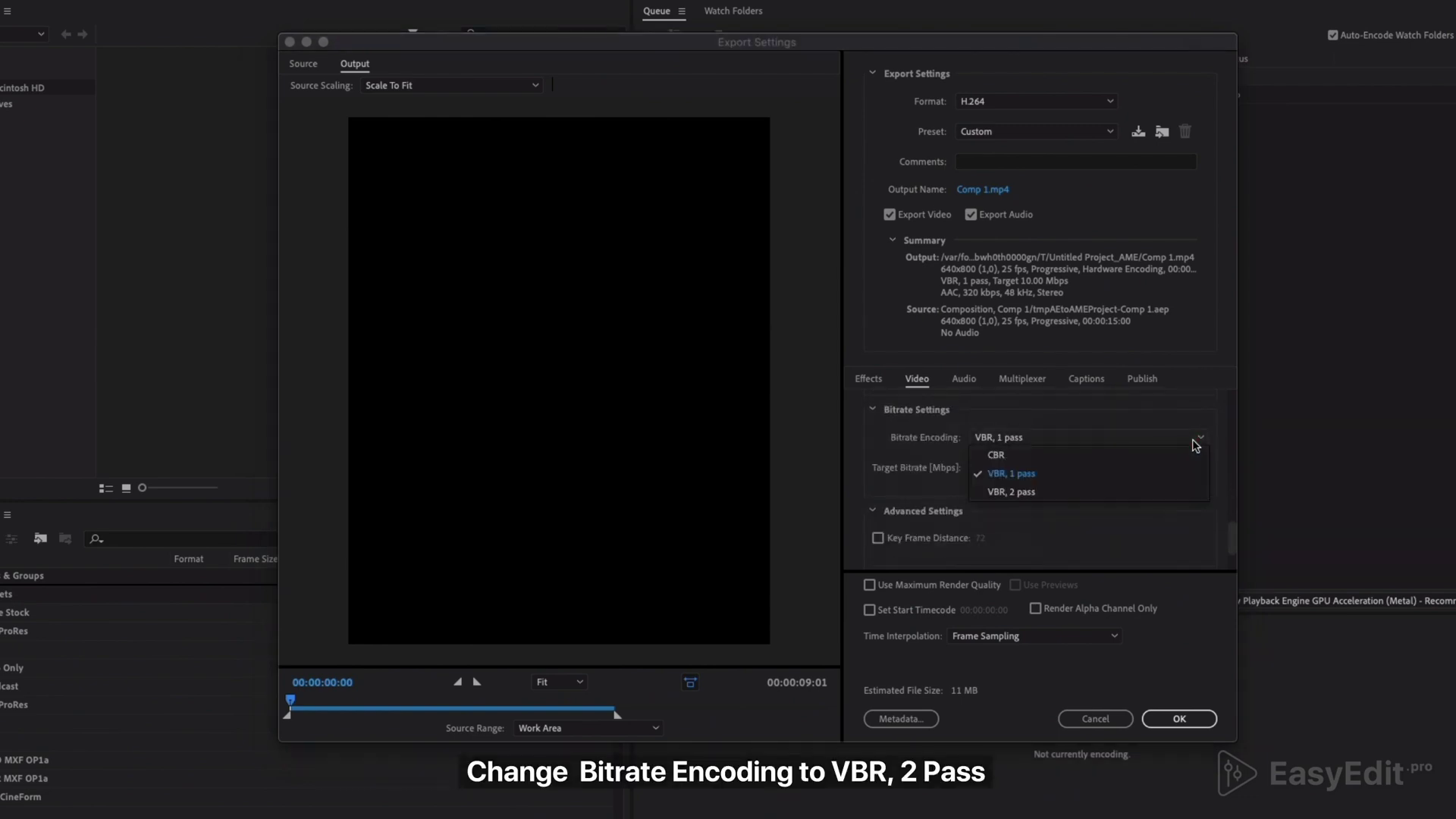
{"action": "left_click", "coordinate": [1072, 495]}
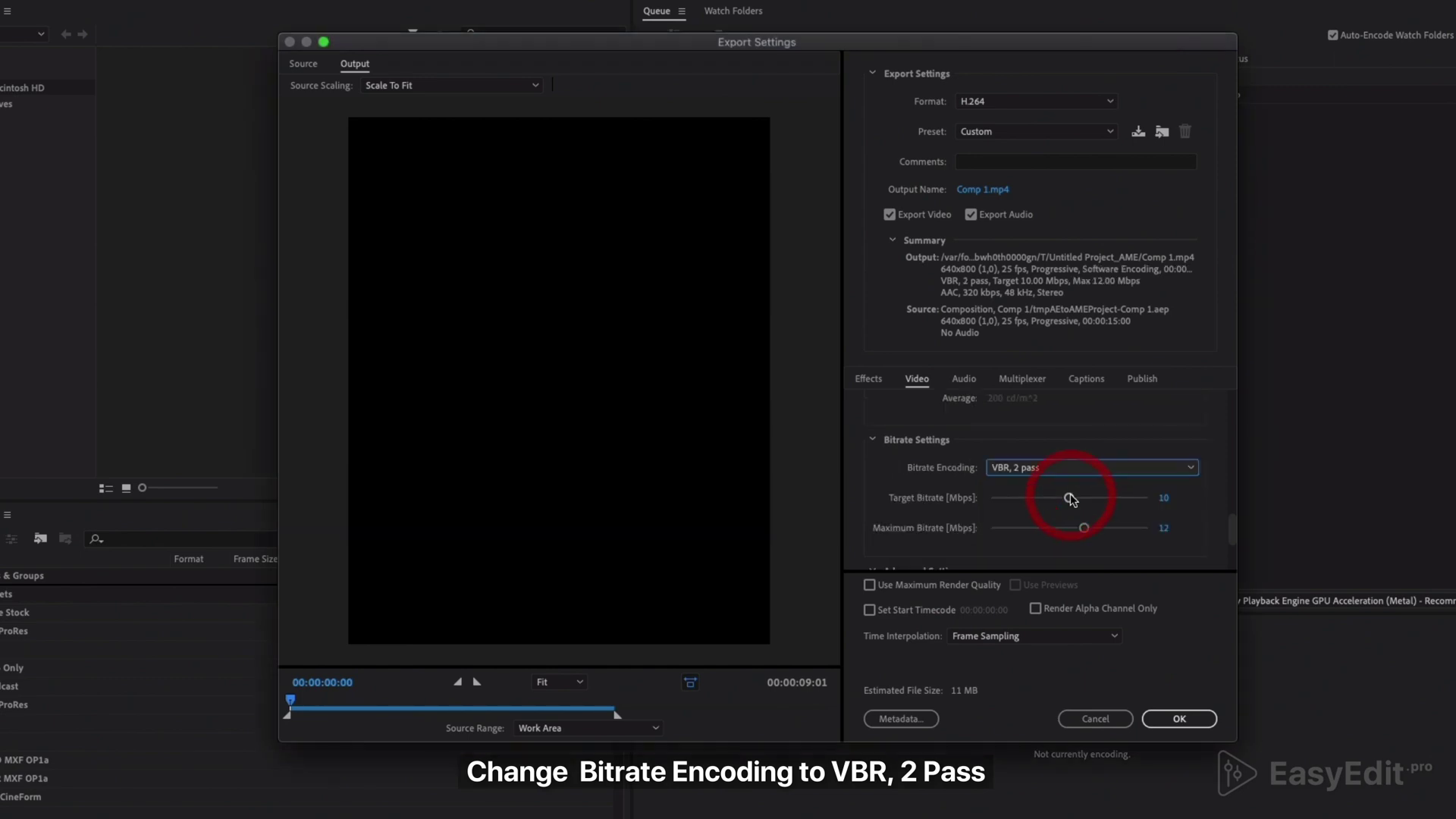
Set Target Bitrate to 3 Mbps, Maximum Bitrate to 4 Mbps, and enable Maximum Render Quality.
{"action": "left_click", "coordinate": [1163, 500]}
{"action": "type", "text": "3"}
{"action": "left_click", "coordinate": [1181, 517]}
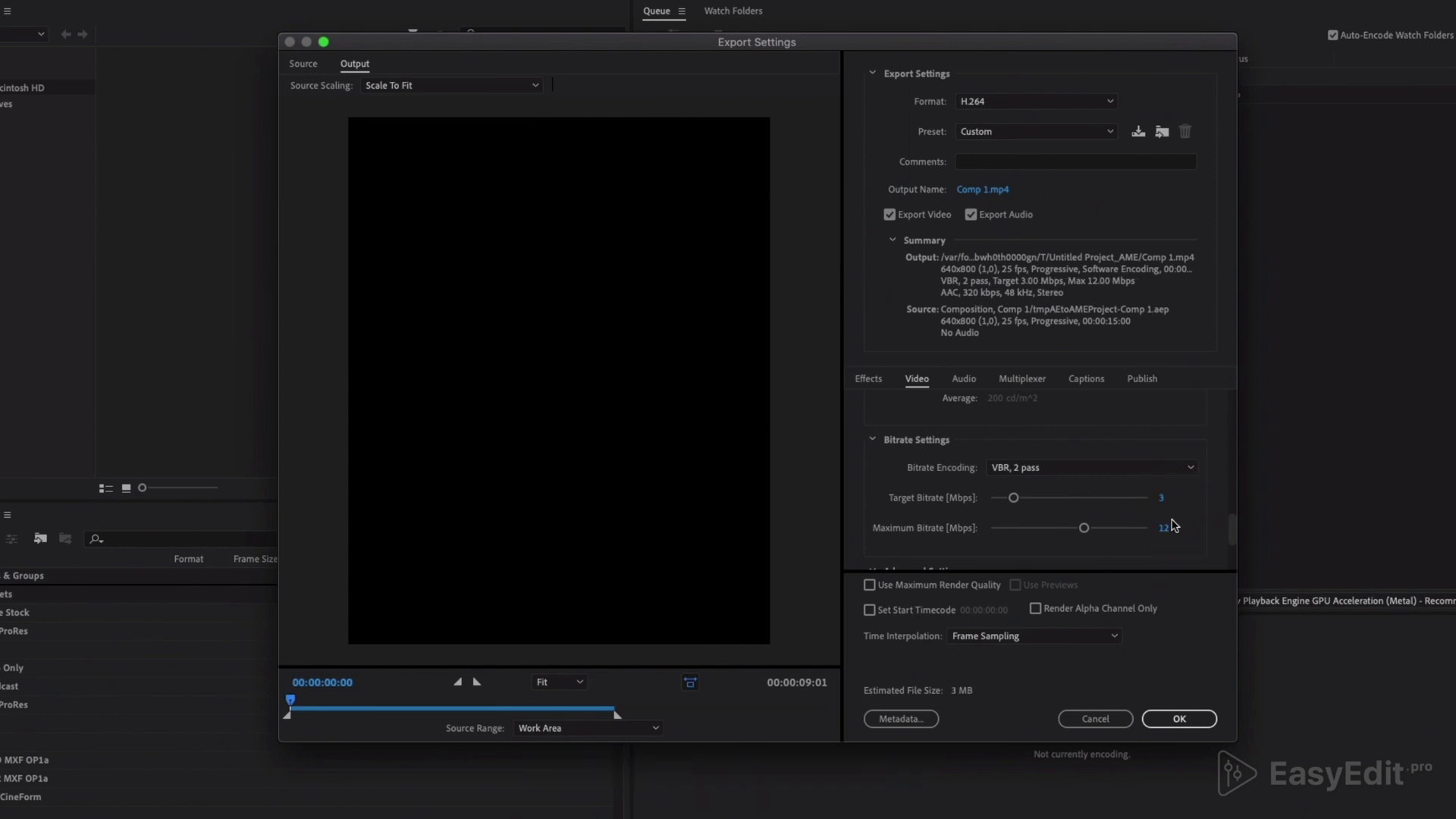
{"action": "left_click", "coordinate": [1165, 530]}
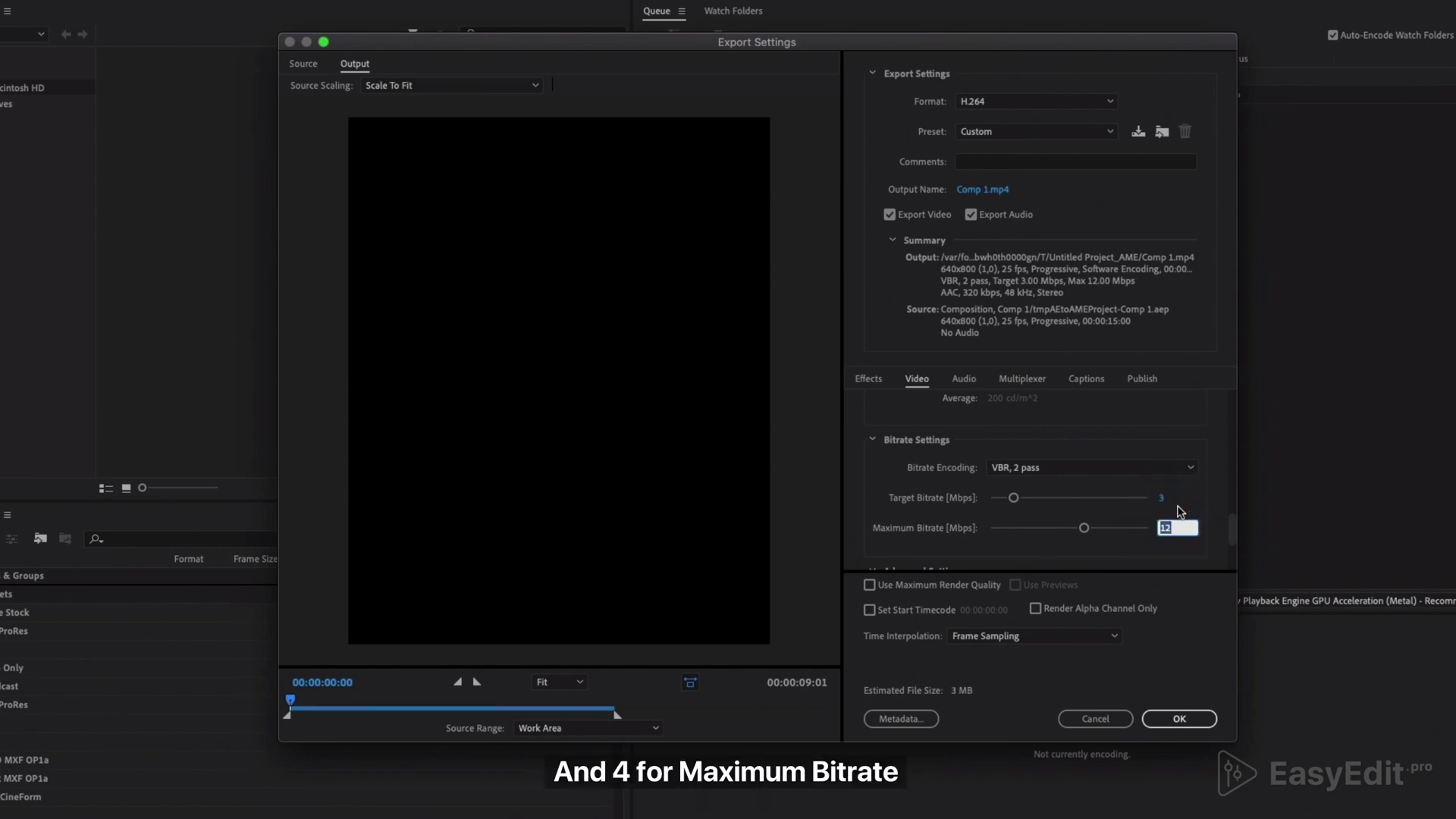
{"action": "type", "text": "4"}
{"action": "left_click", "coordinate": [1179, 510]}
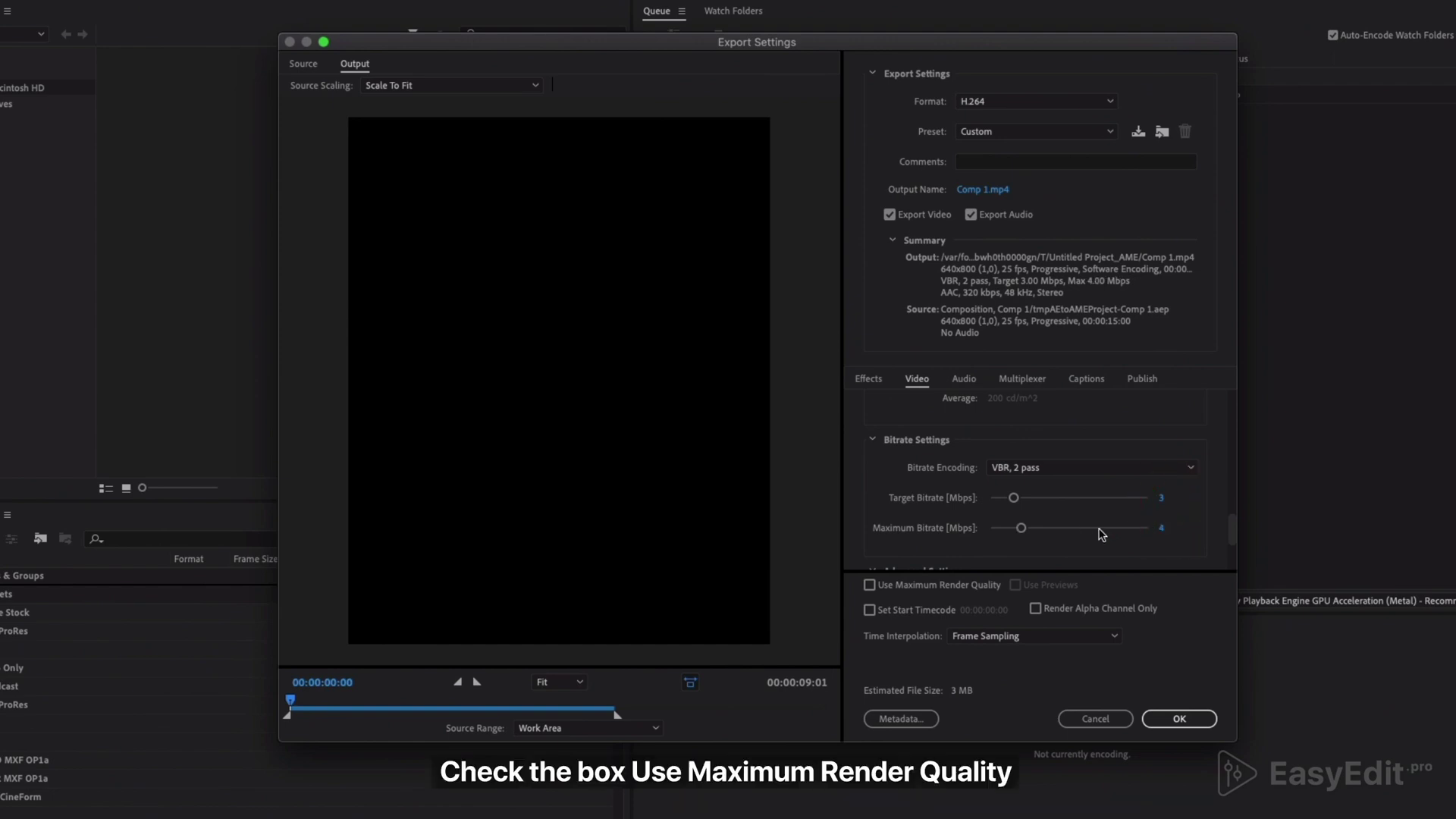
{"action": "left_click", "coordinate": [871, 585]}
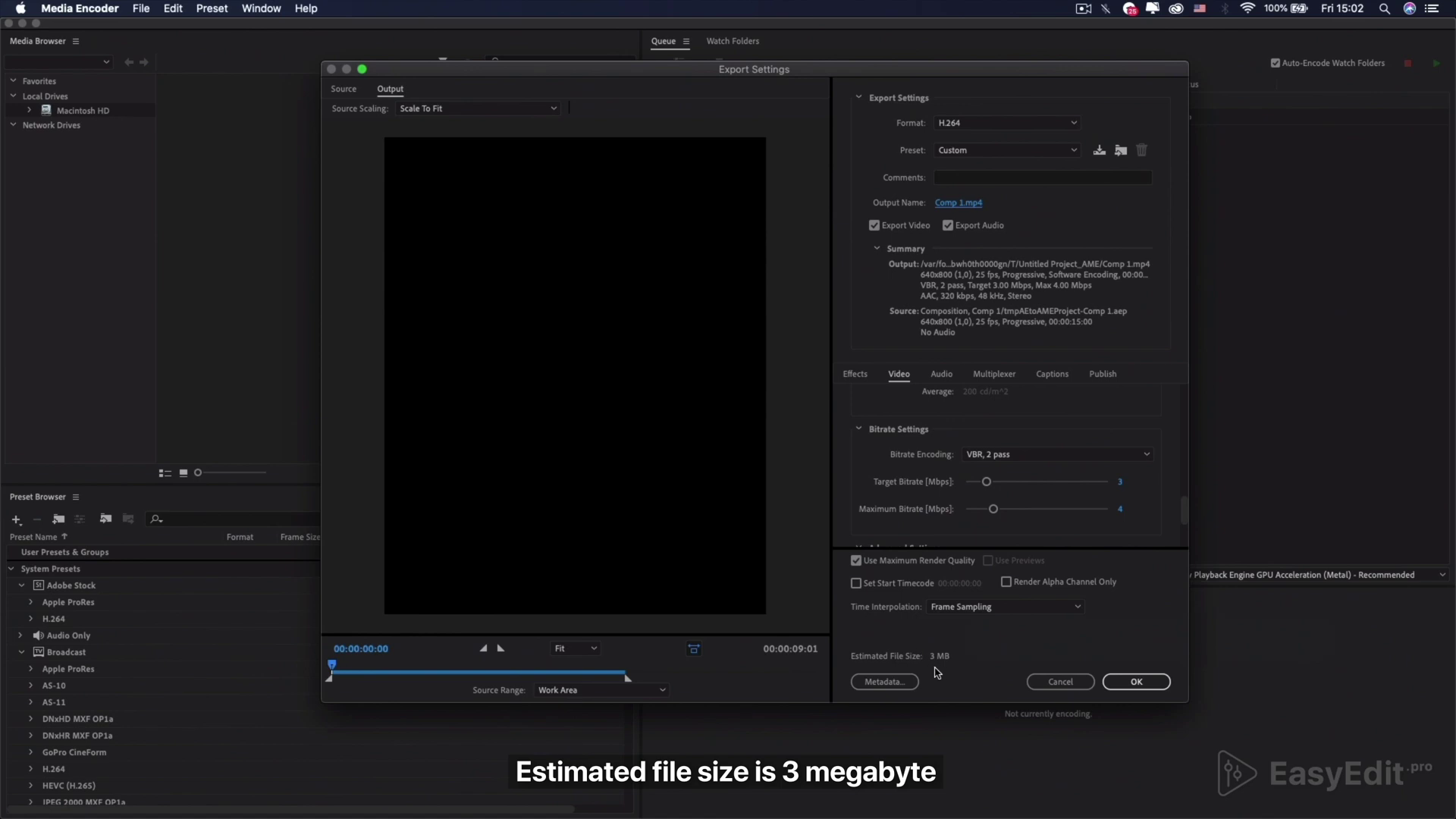
Accept the export settings and save the queued output as Post_4x5.mp4 in the Main folder.
{"action": "left_click", "coordinate": [1126, 684]}
{"action": "left_click", "coordinate": [1033, 119]}
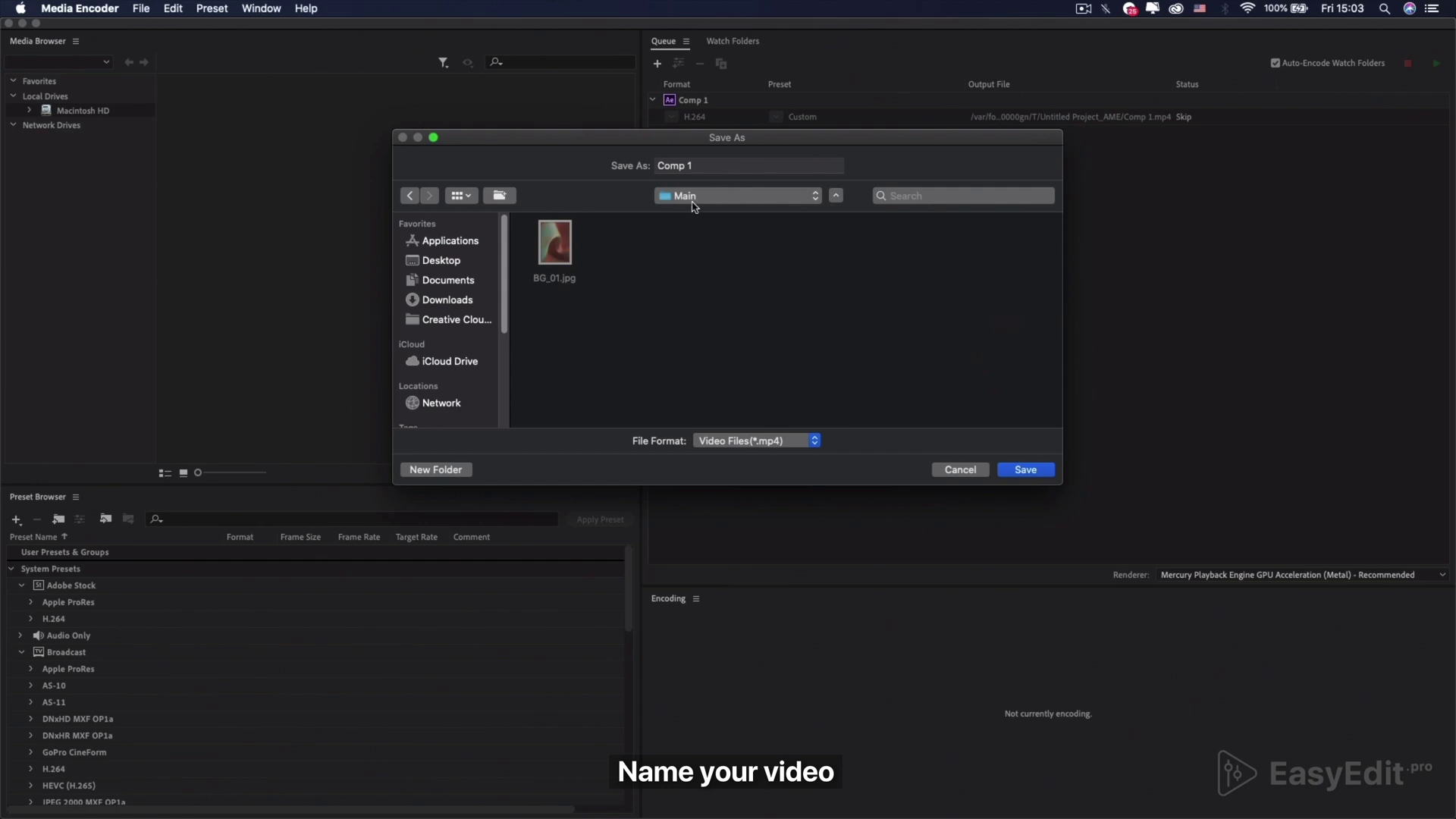
{"action": "left_click", "coordinate": [637, 171]}
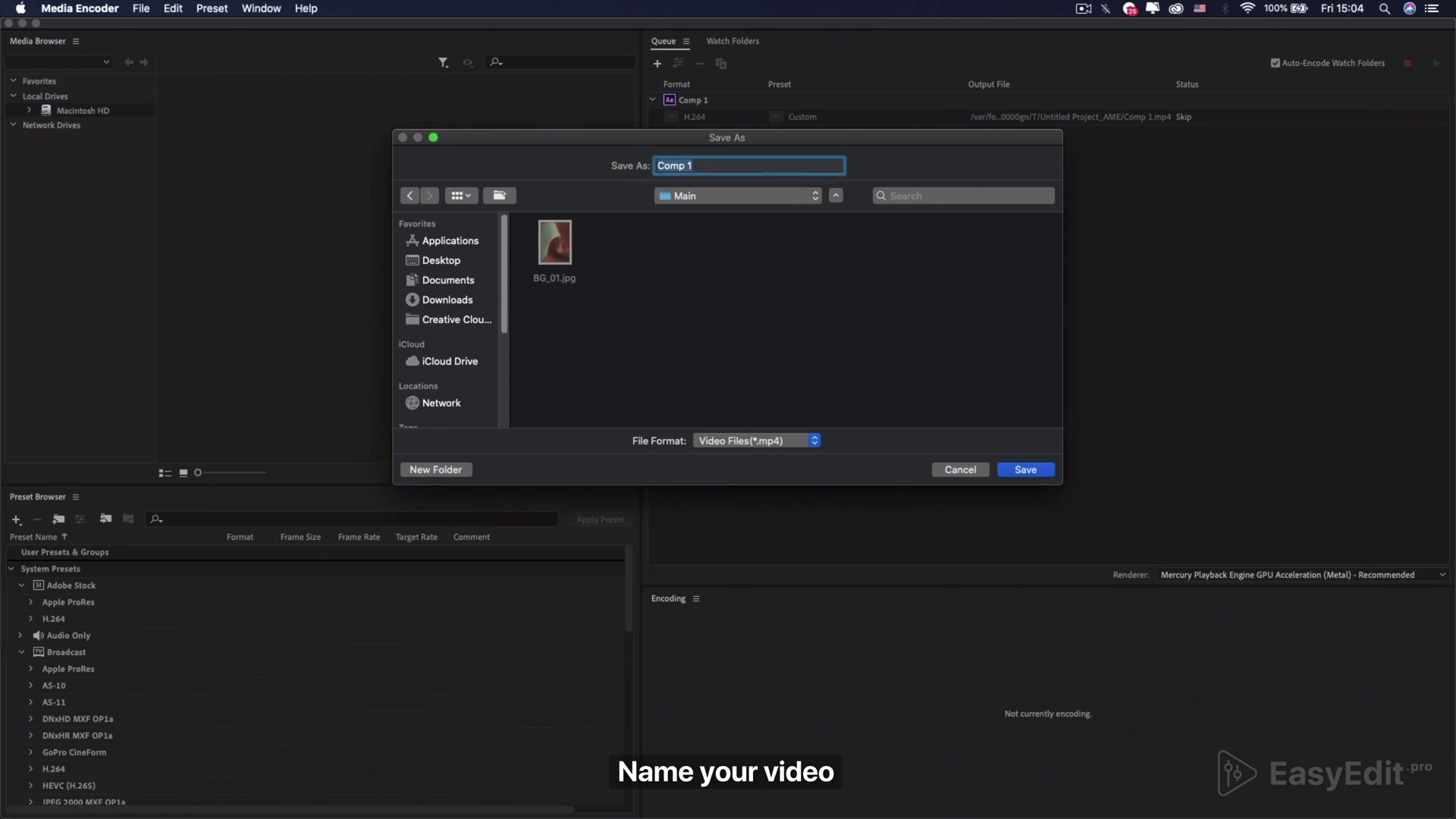
{"action": "type", "text": "P"}
{"action": "left_click", "coordinate": [1026, 469]}
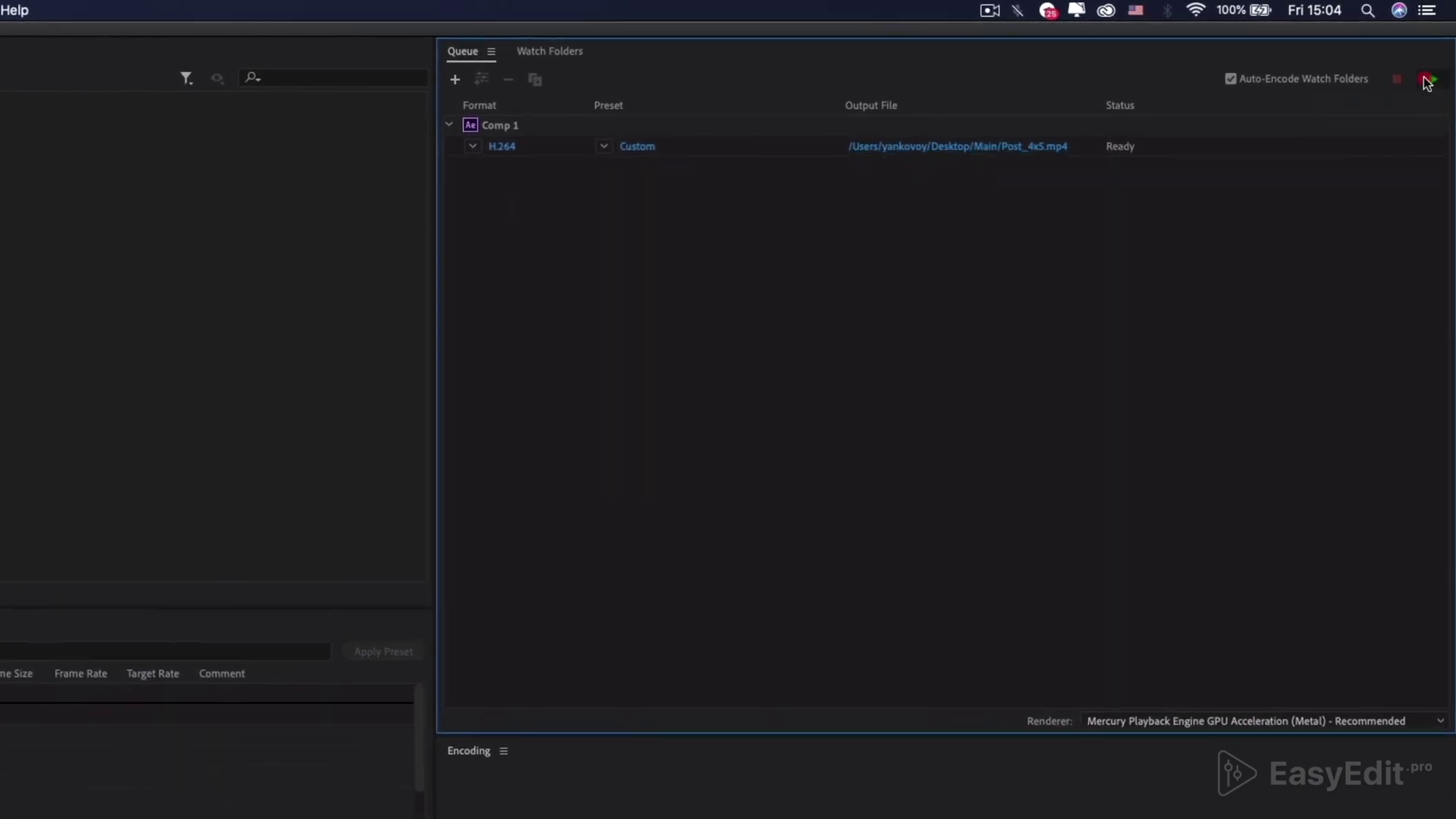
Render the queue, then reveal Post_4x5.mp4 in Finder and play it in Quick Look.
{"action": "left_click", "coordinate": [1428, 80]}
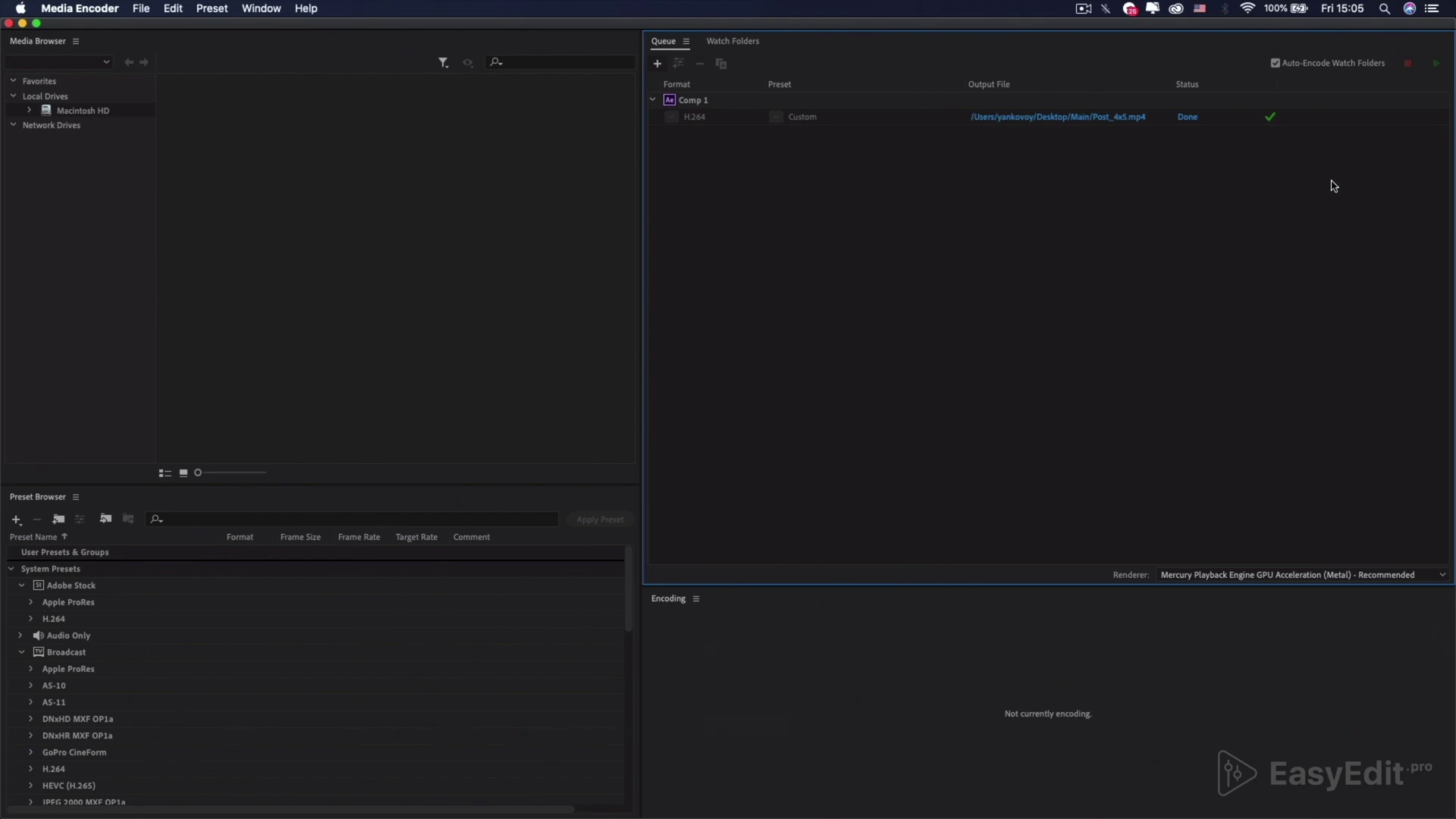
{"action": "left_click", "coordinate": [1086, 118]}
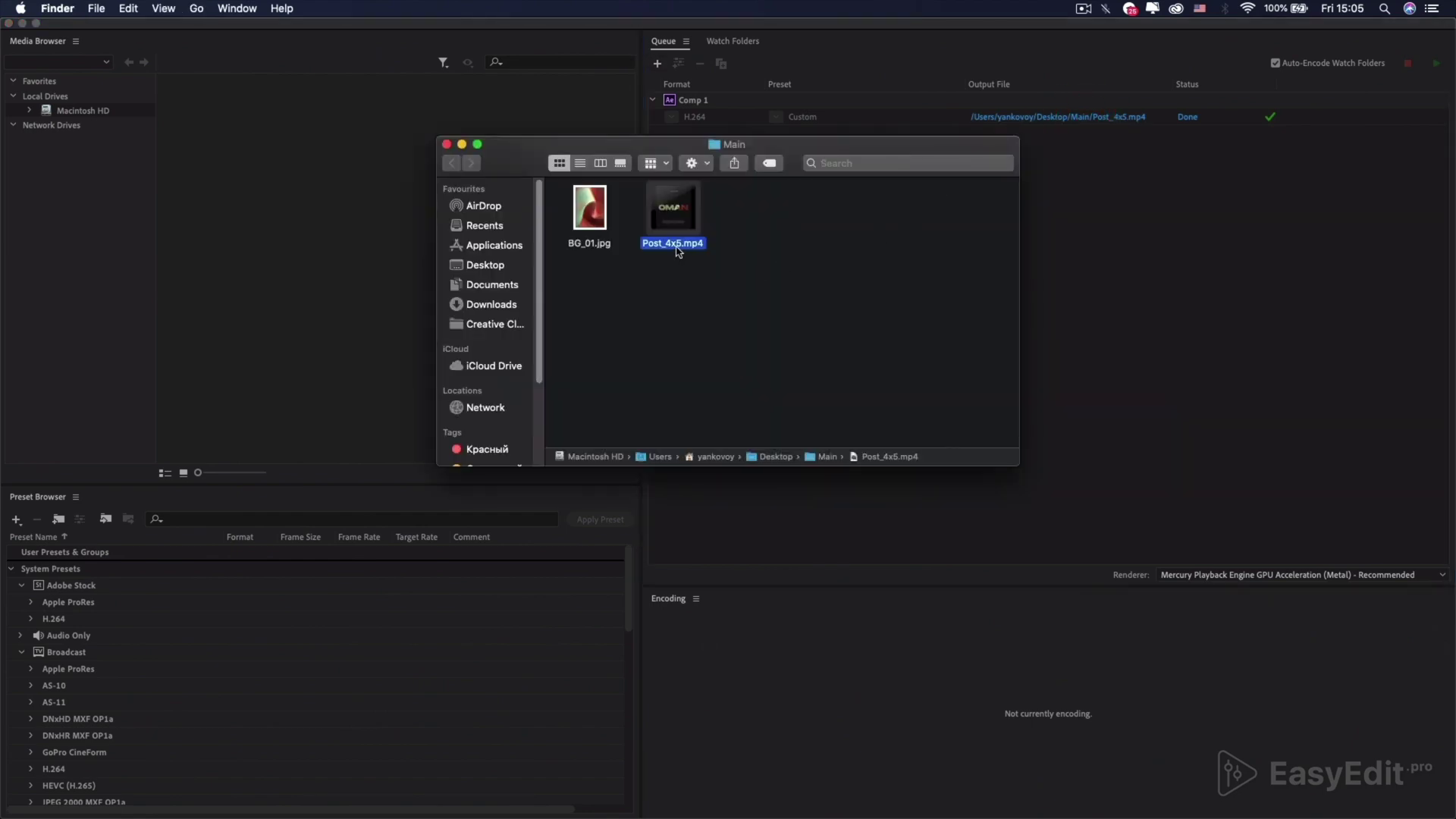
{"action": "key", "text": "space"}
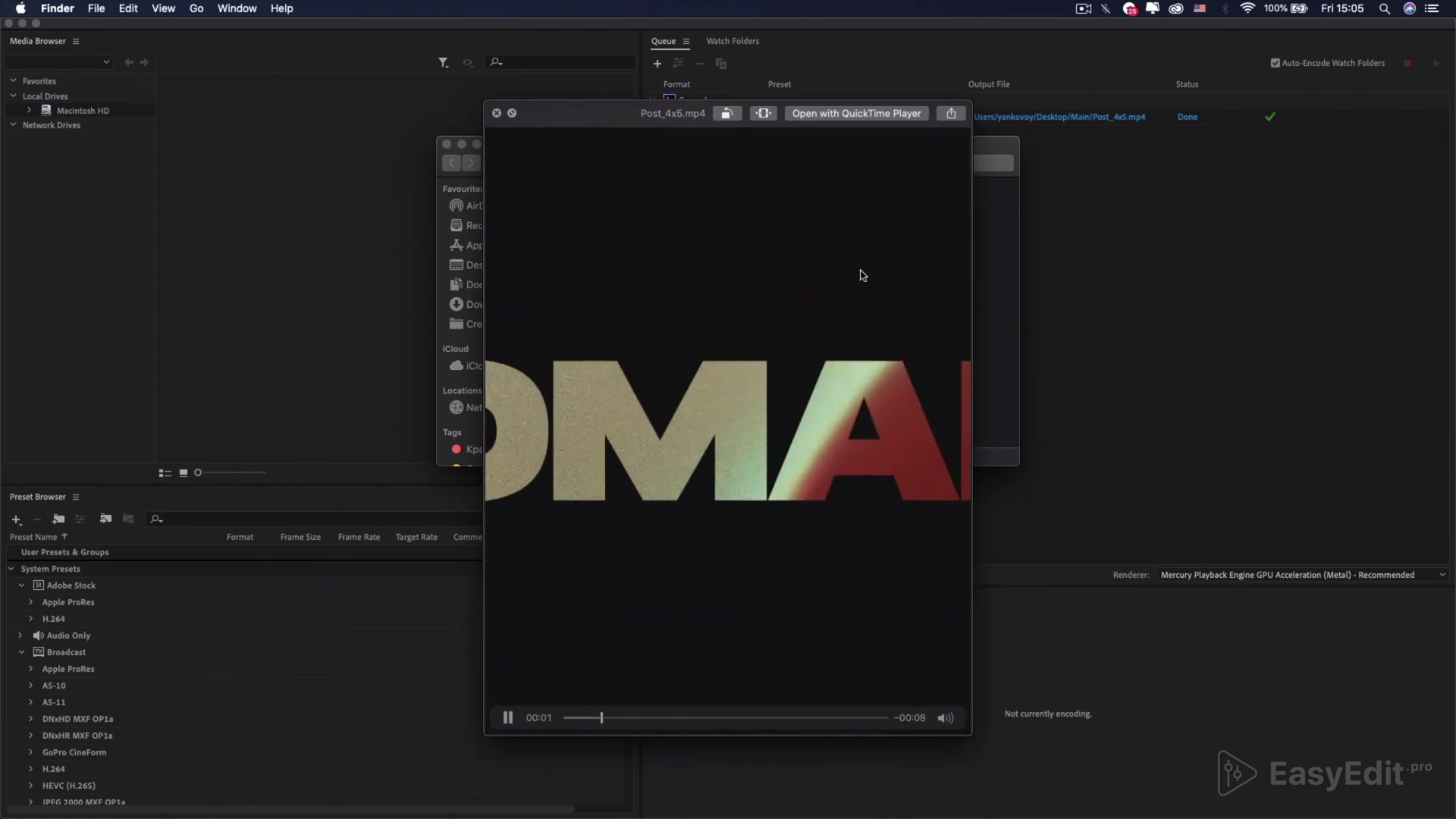